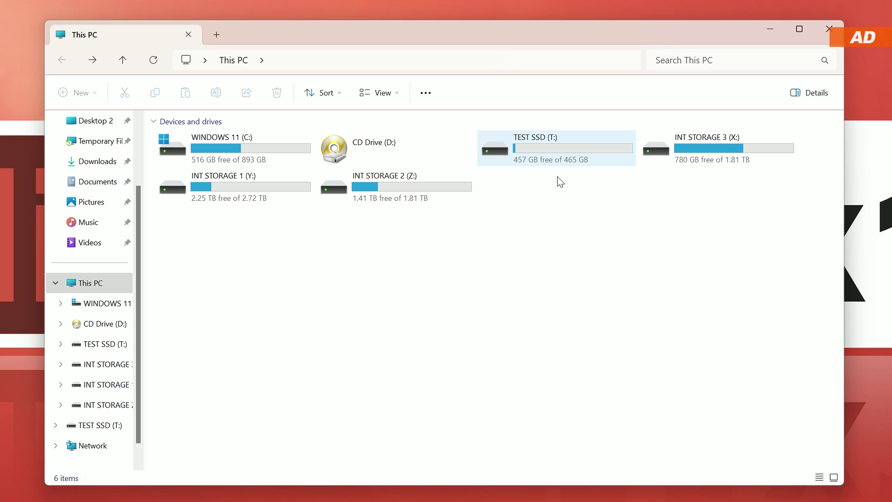
- Go into TEST SSD (T:) and highlight its 11 format folders
double_click(558, 166)
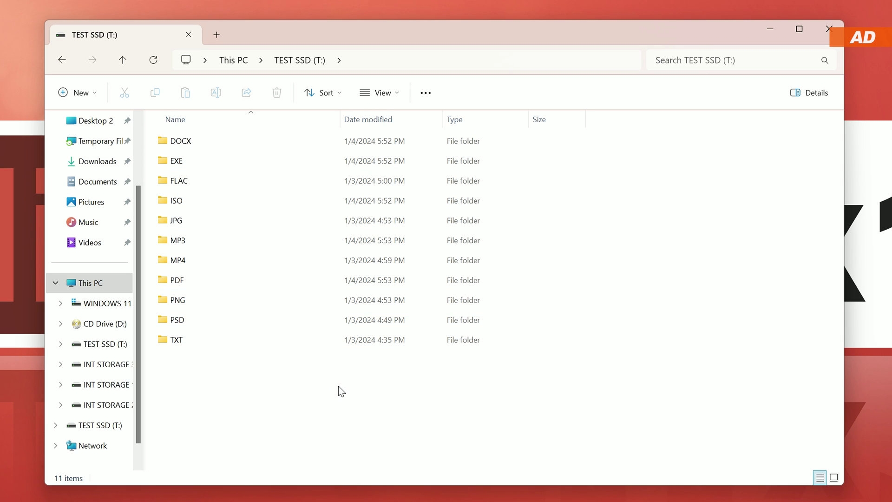
left_click_drag(338, 386, 238, 137)
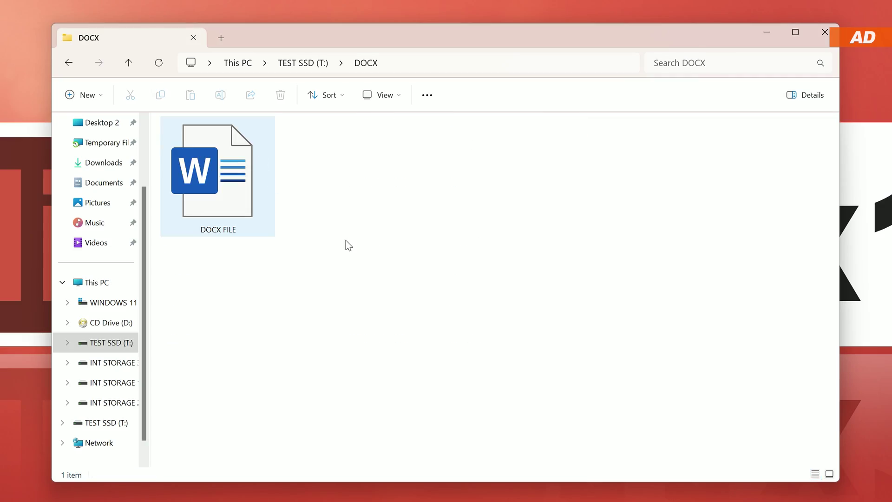
- Look inside the EXE, FLAC, ISO, JPG and MP3 folders one after another
key("alt+Up")
key("Down")
key("Return")
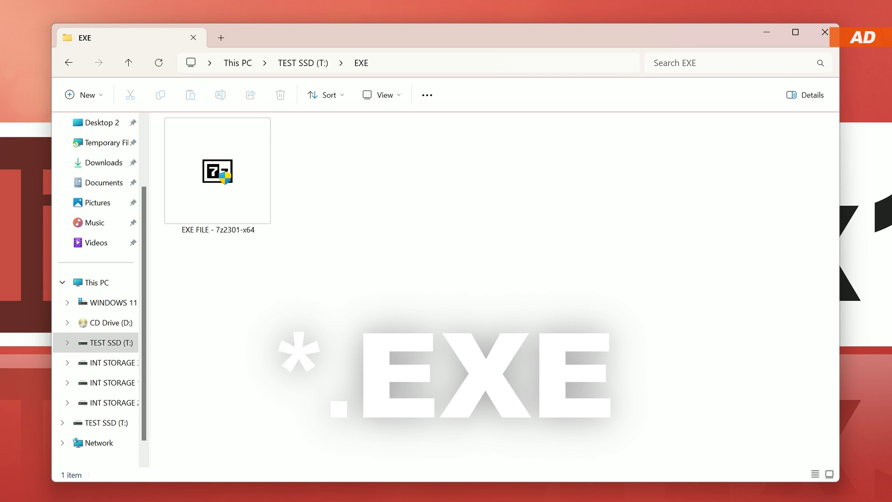
key("alt+Up")
key("Down")
key("Return")
key("alt+Up")
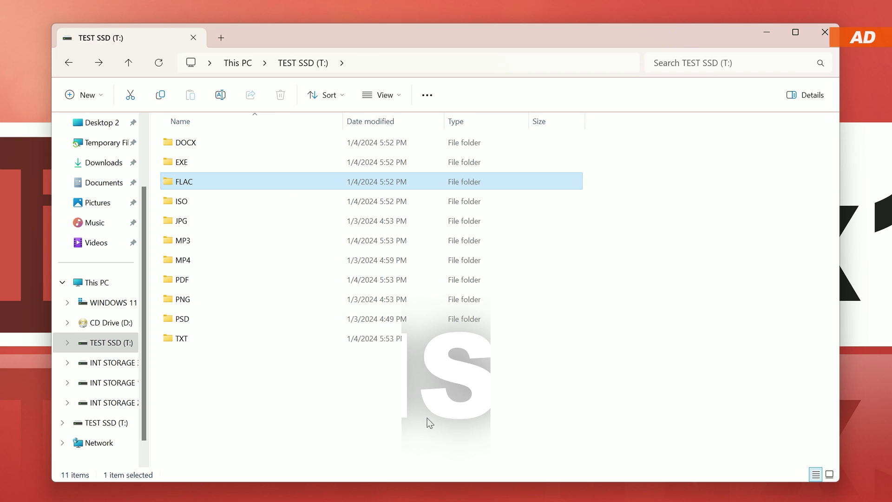
key("Down")
key("Return")
key("alt+Up")
key("Down")
key("Return")
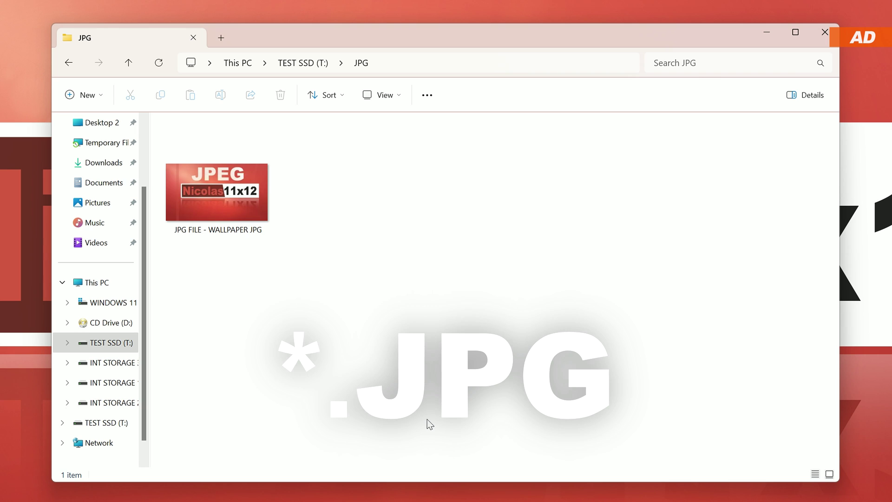
key("alt+Up")
key("Down")
key("Return")
- Look inside the MP4, PDF, PNG, PSD and TXT folders one after another
key("alt+Up")
key("Down")
key("Return")
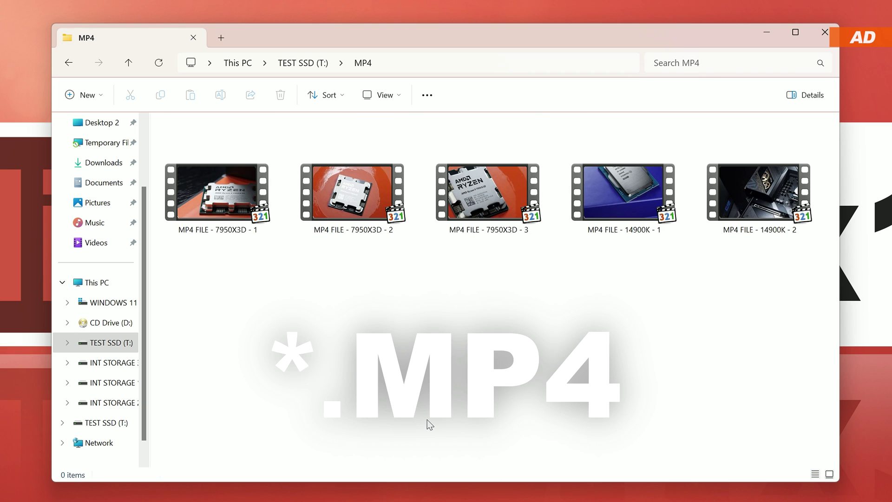
key("alt+Up")
key("Down")
key("Return")
key("alt+Up")
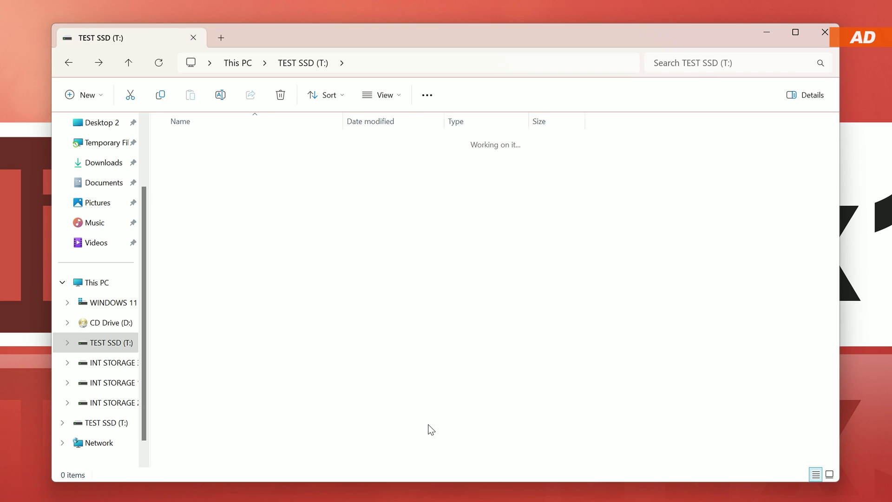
key("Down")
key("Return")
key("alt+Up")
key("Down")
key("Return")
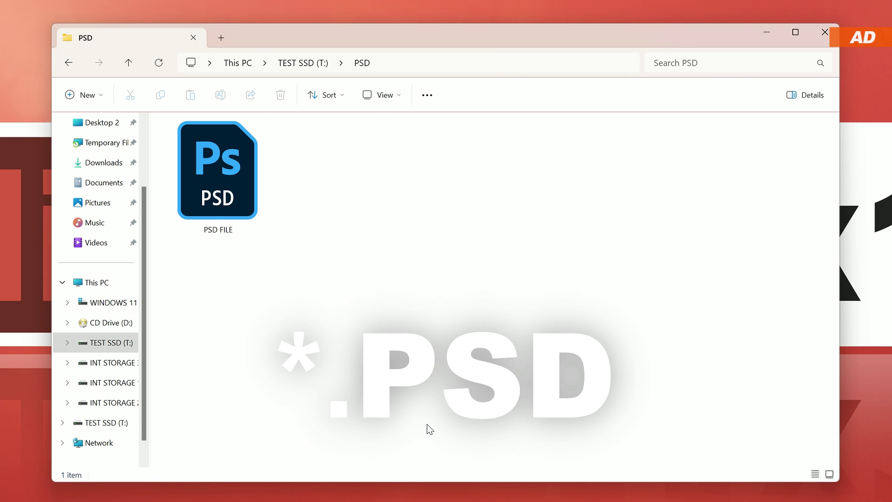
key("alt+Up")
key("Down")
key("Return")
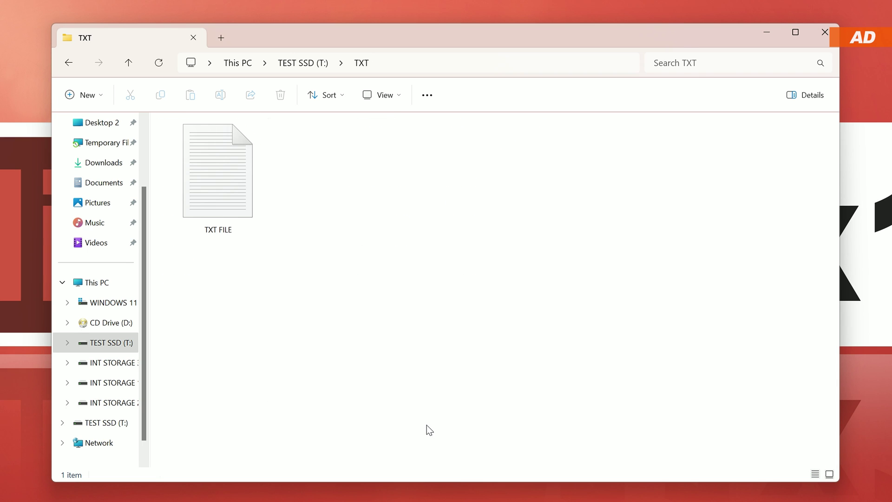
- Show the combined properties of all 11 folders: 17 files, 8.51 GB
key("alt+Up")
key("ctrl+a")
key("alt+Return")
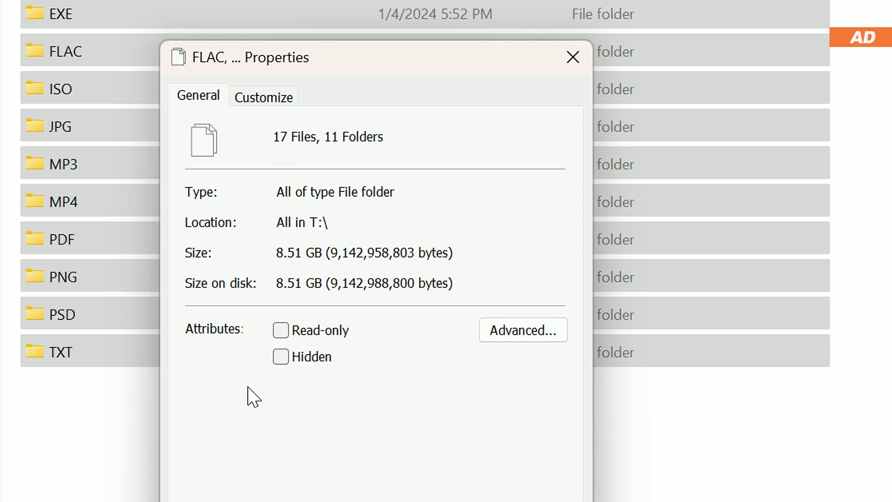
- Delete the 11 folders from T: and permanently empty them from the Recycle Bin
key("Escape")
left_click_drag(341, 377, 237, 126)
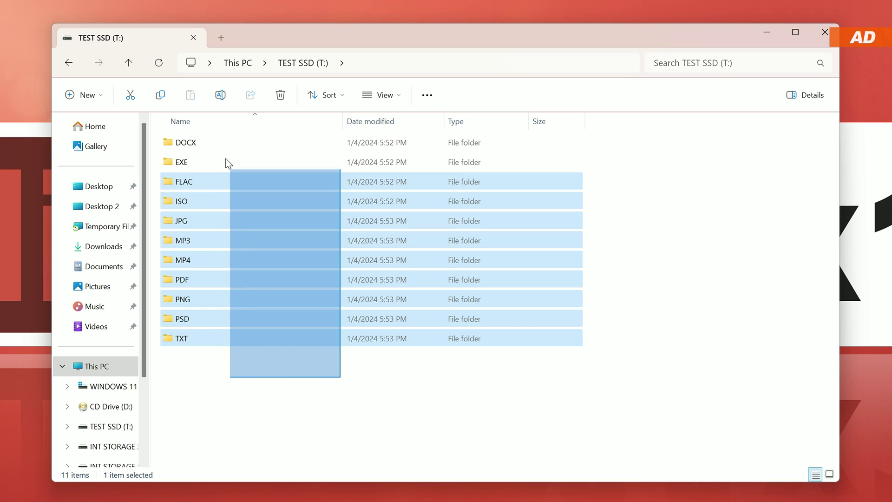
left_click(280, 95)
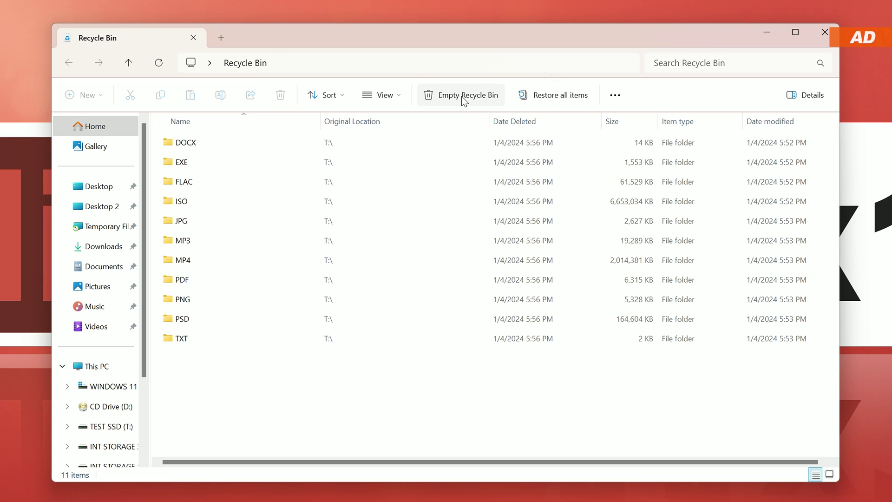
left_click(462, 97)
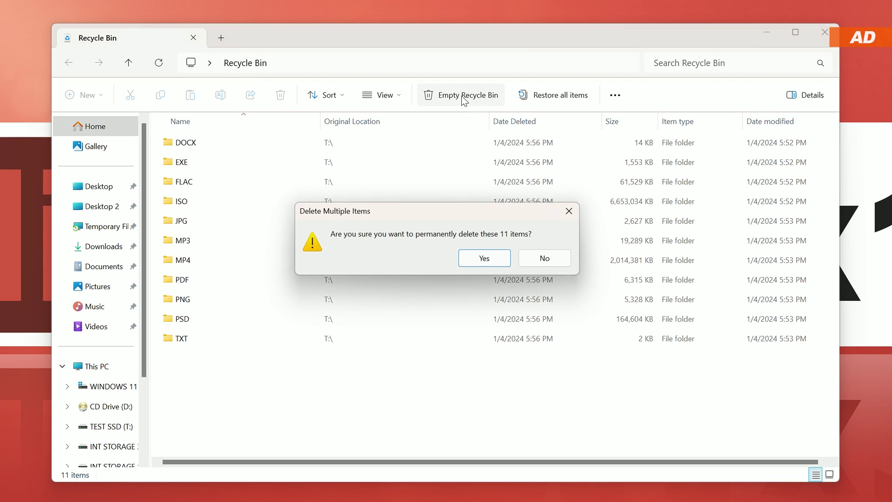
left_click(485, 258)
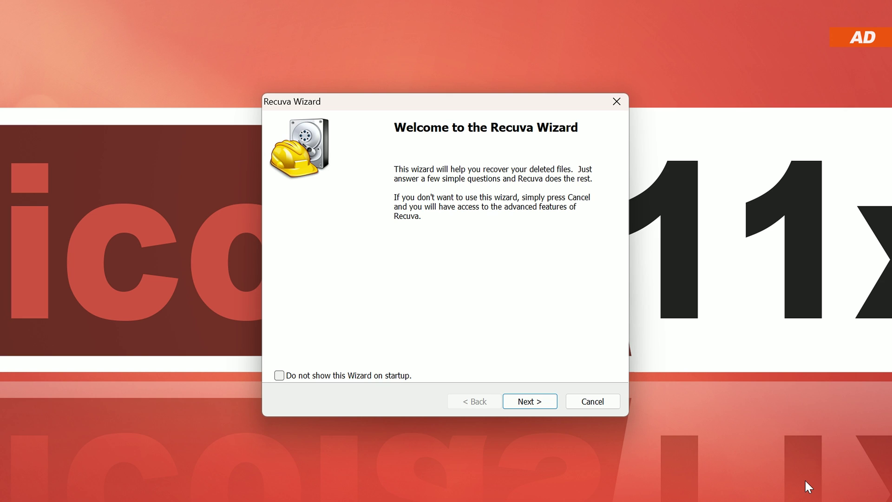
- Walk the Recuva Wizard: All Files, specific location TEST SSD (T:), up to the final step
left_click(543, 408)
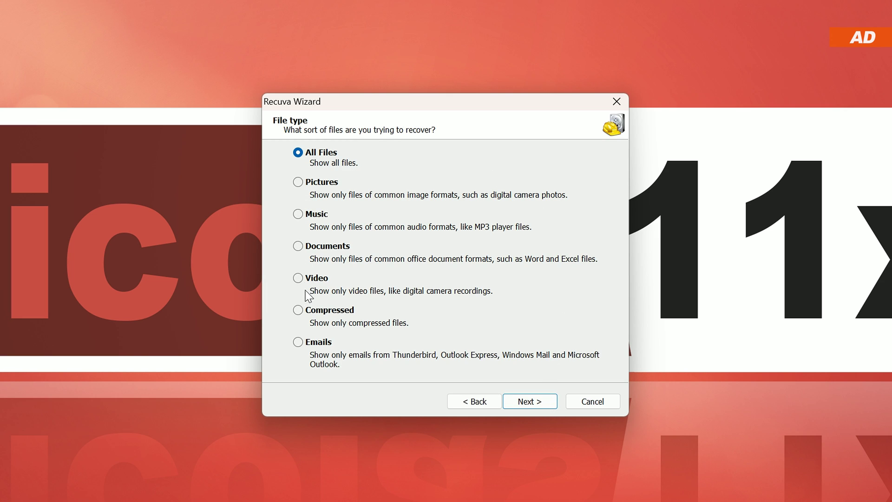
left_click(549, 404)
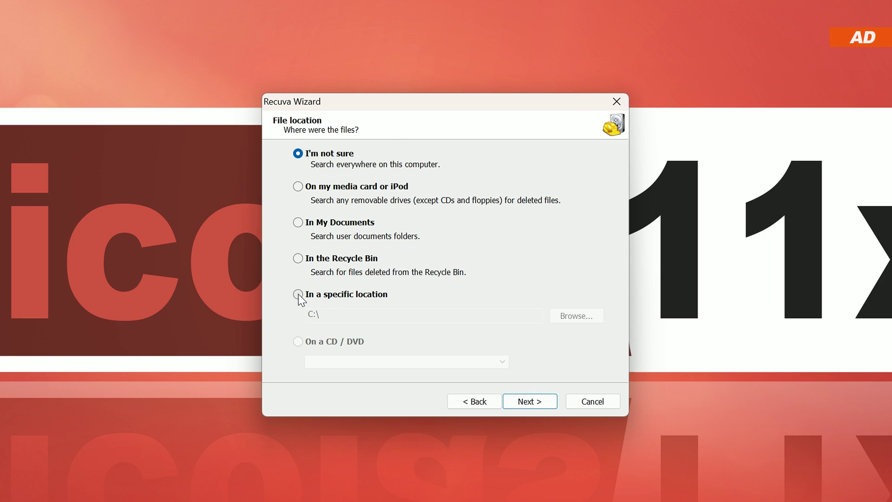
left_click(576, 316)
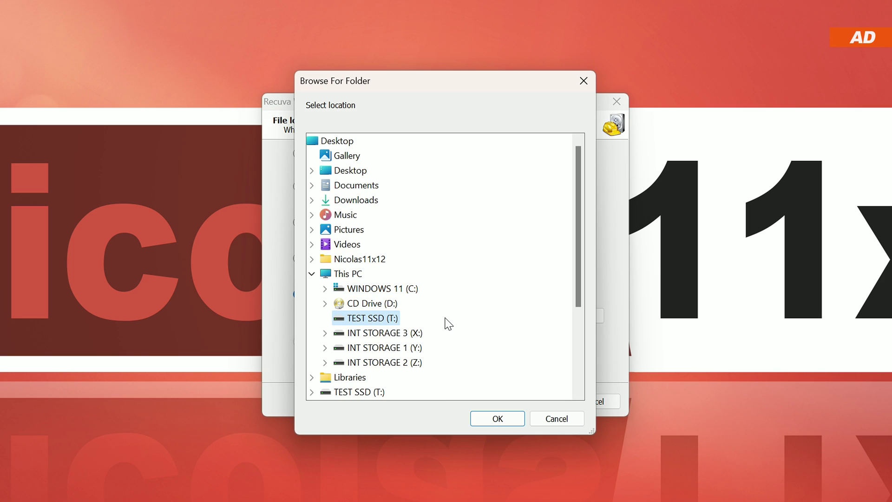
left_click(514, 423)
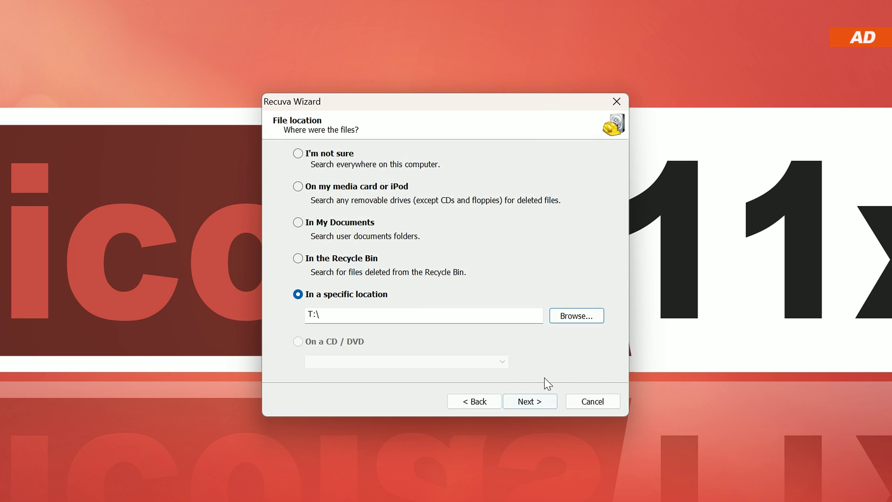
left_click(531, 404)
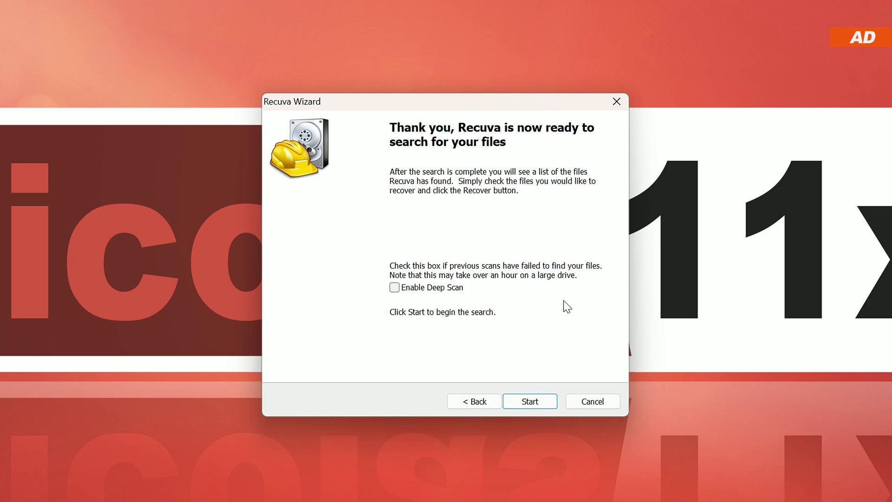
- Run the scan of T: and show the found files in the detailed preview view
left_click(538, 402)
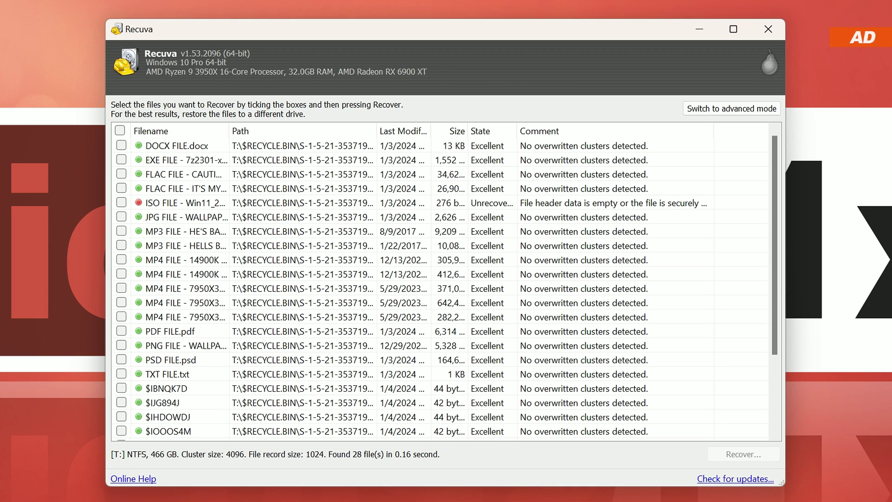
left_click_drag(229, 132, 381, 128)
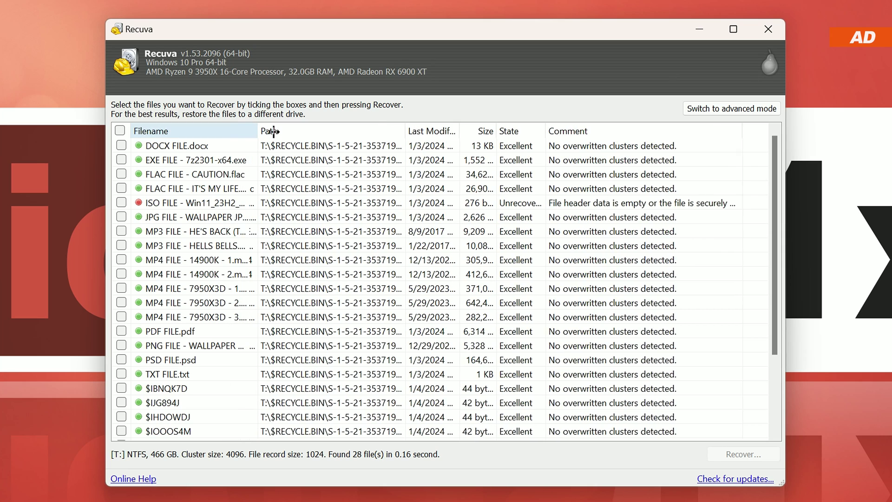
mouse_move(333, 143)
left_mouse_down()
mouse_move(166, 196)
mouse_move(182, 278)
left_mouse_up()
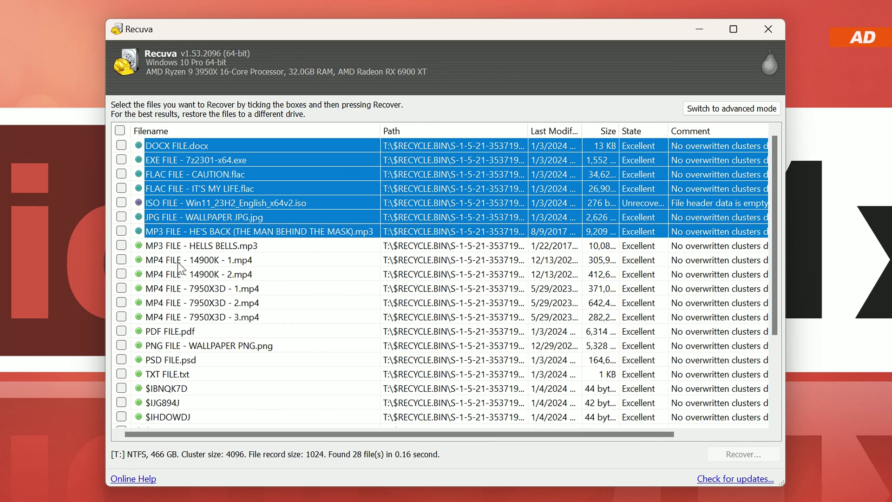
left_click(731, 108)
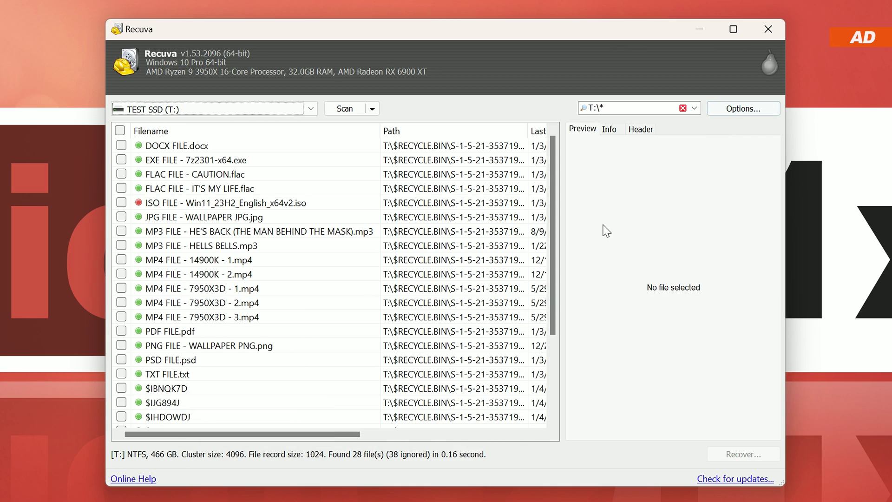
- Preview the recovered DOCX, EXE, FLAC, JPG, PDF and PNG results
left_click(180, 148)
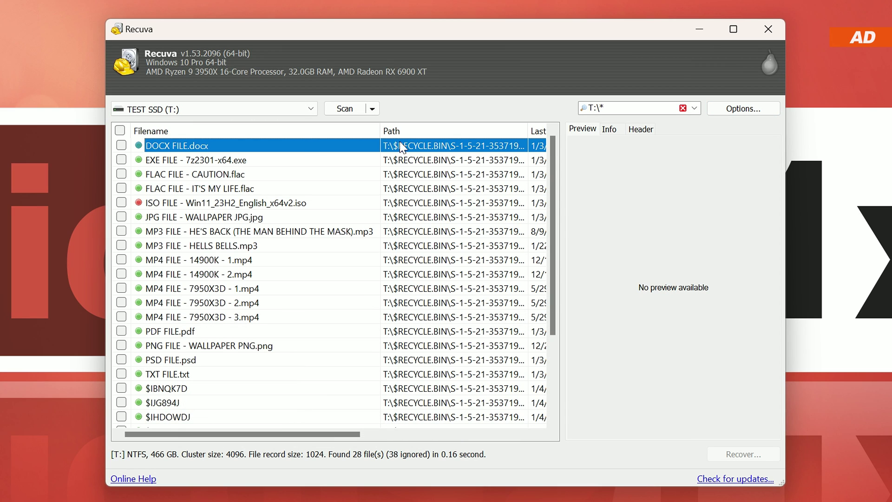
left_click(178, 166)
left_click(176, 179)
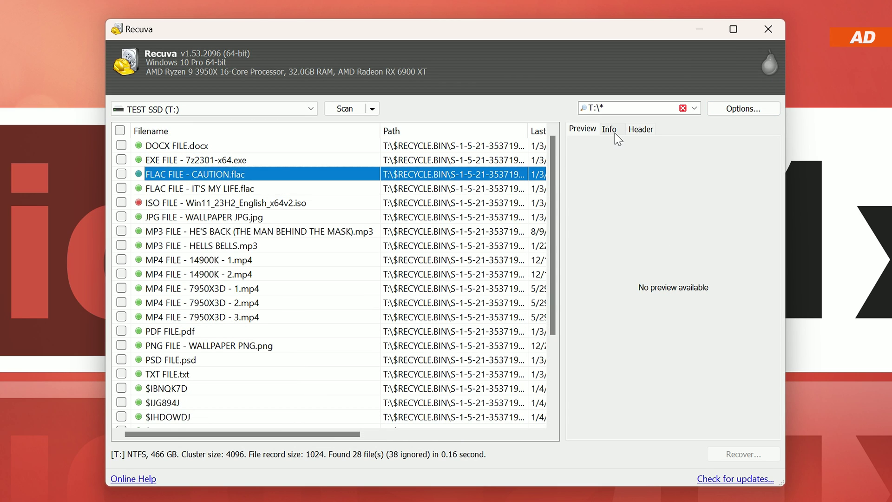
left_click(183, 219)
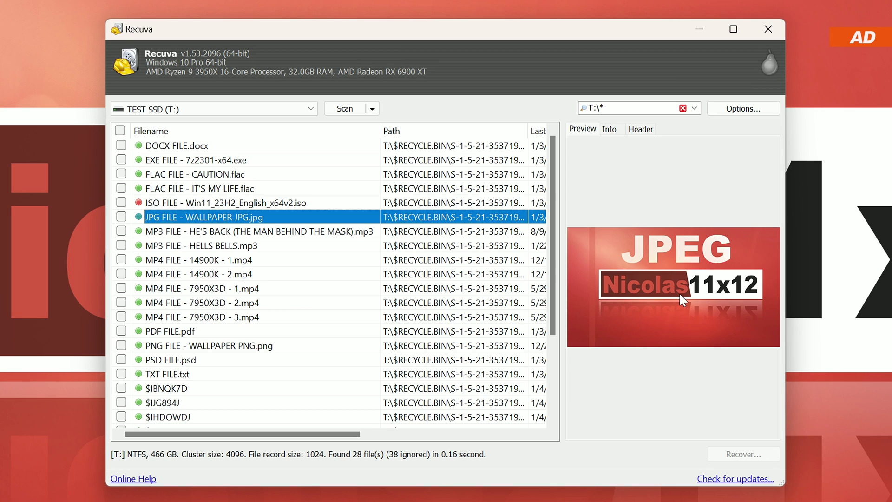
left_click(178, 333)
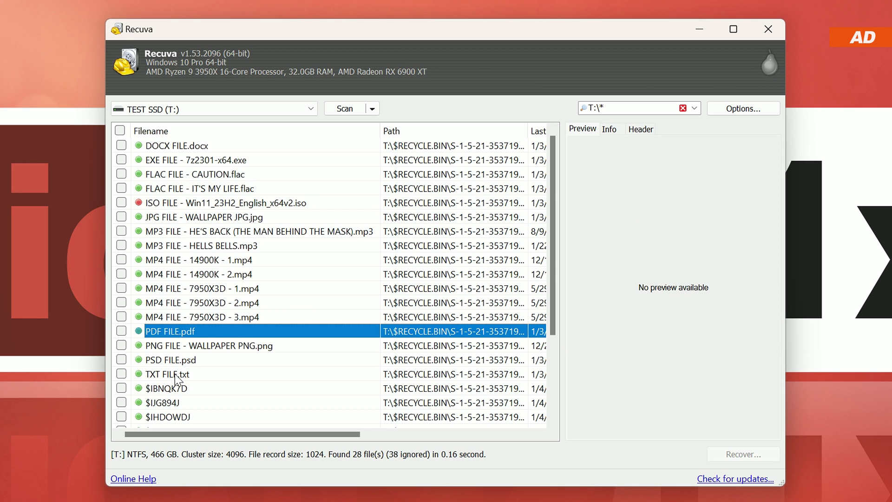
left_click(177, 378)
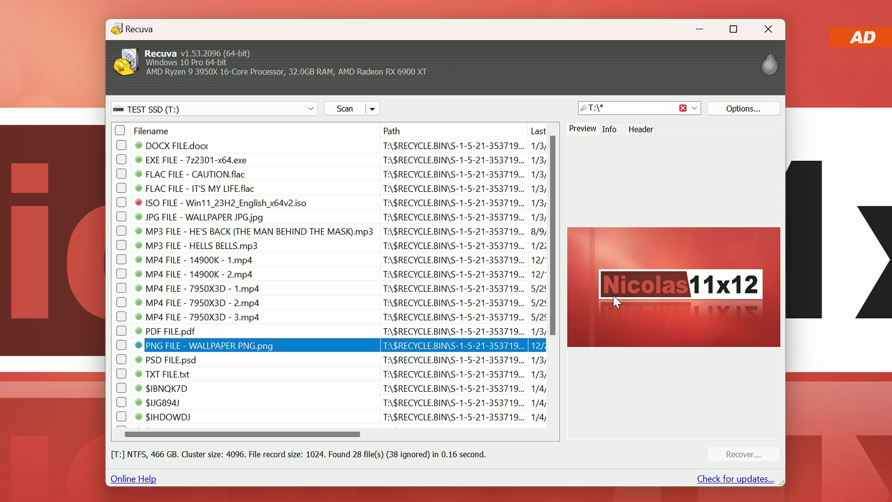
- Inspect the 14900K MP4 and the ISO result, the ISO being unrecoverable
left_click(187, 259)
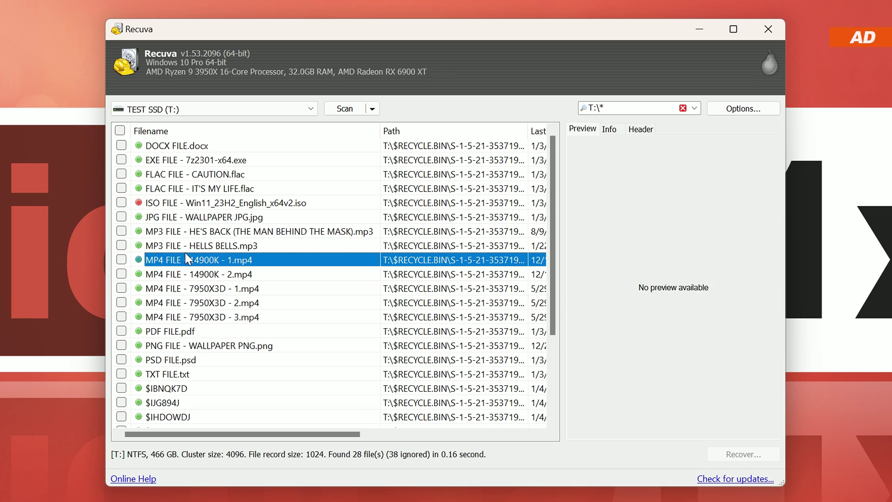
left_click(139, 206)
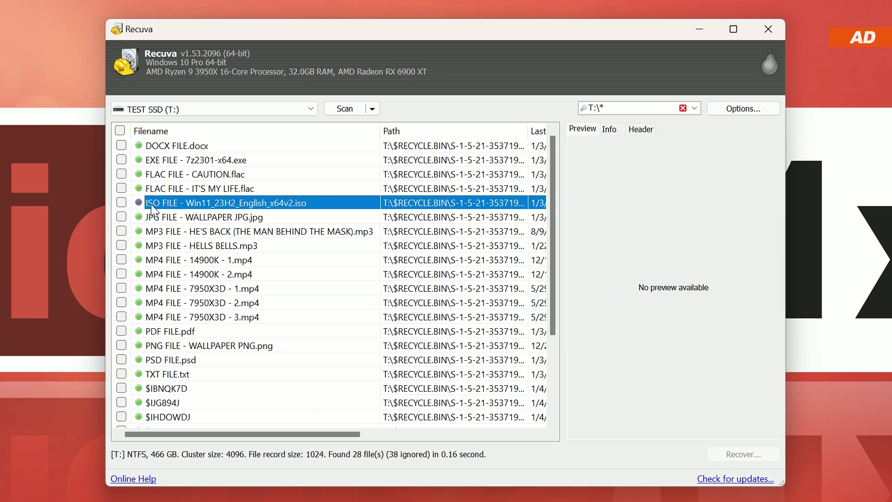
scroll(407, 207, "right", 5)
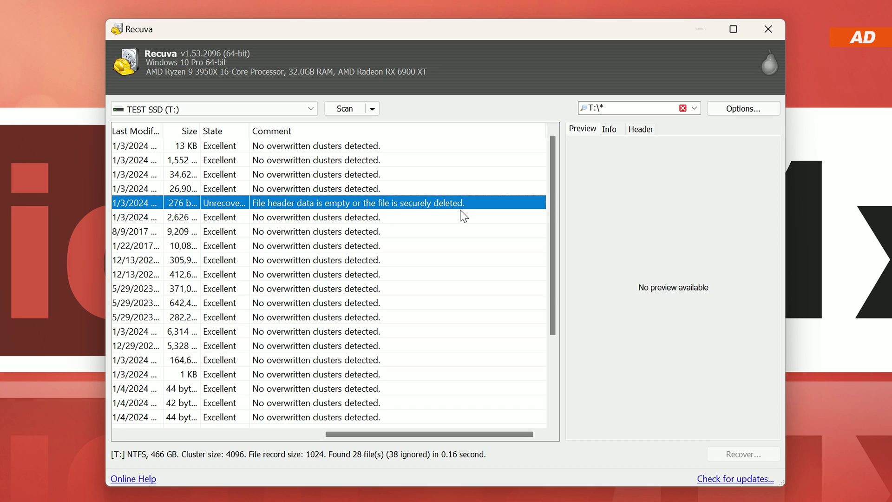
scroll(218, 143, "left", 5)
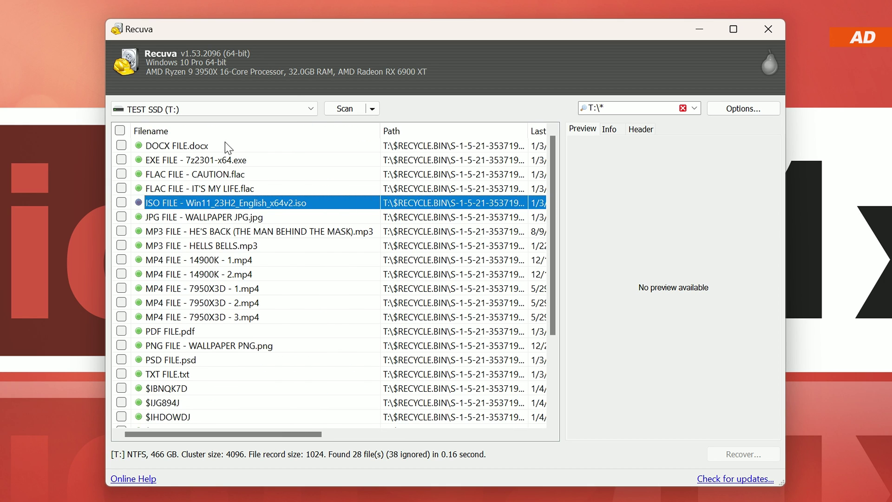
- Tick the DOCX through TXT results so all 17 deleted files are marked for recovery
left_click(187, 148)
left_click(121, 146)
left_click(120, 159)
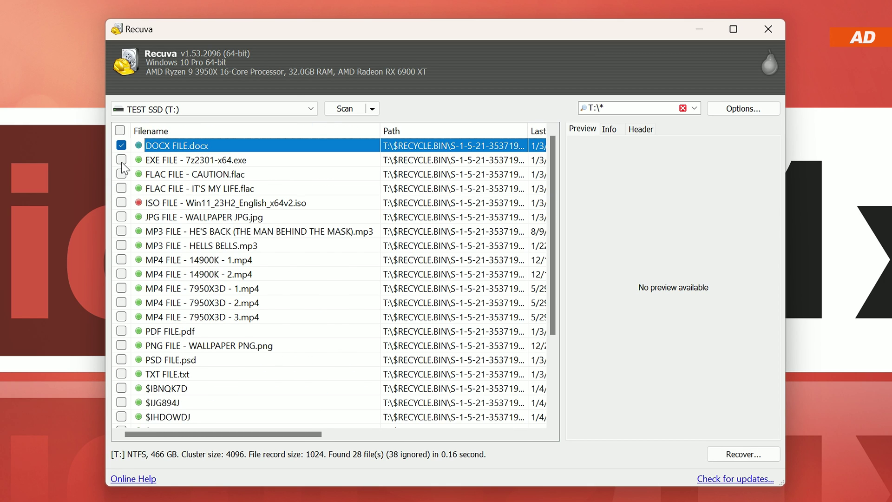
left_click(121, 217)
left_click(120, 231)
left_click(121, 259)
left_click(121, 288)
left_click(121, 302)
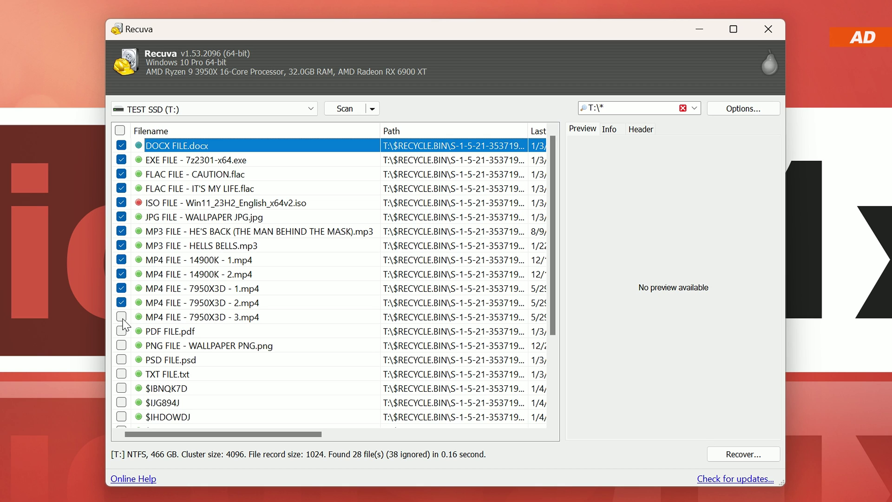
left_click(120, 331)
left_click(120, 360)
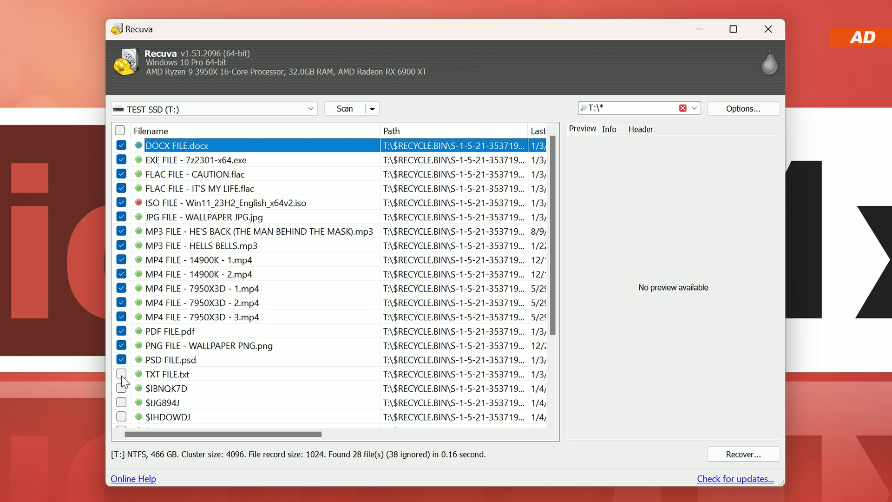
- Switch Options > View mode to Tree View and browse the deleted-files folder tree
left_click(753, 108)
left_click(444, 204)
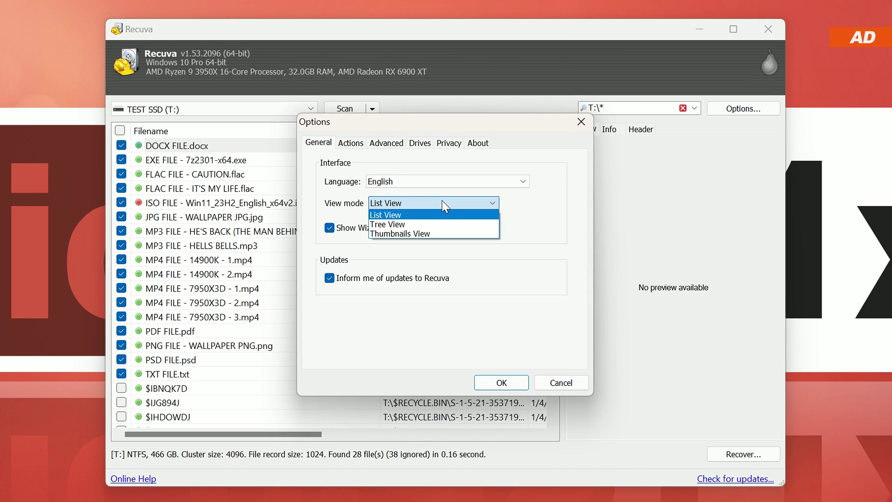
left_click(387, 224)
left_click(501, 383)
left_click(117, 133)
double_click(187, 156)
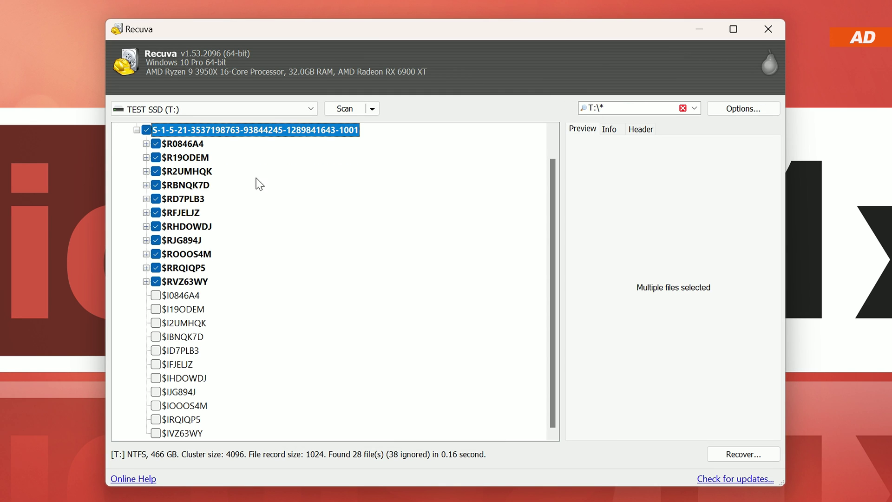
scroll(277, 230, "up", 2)
left_click(127, 144)
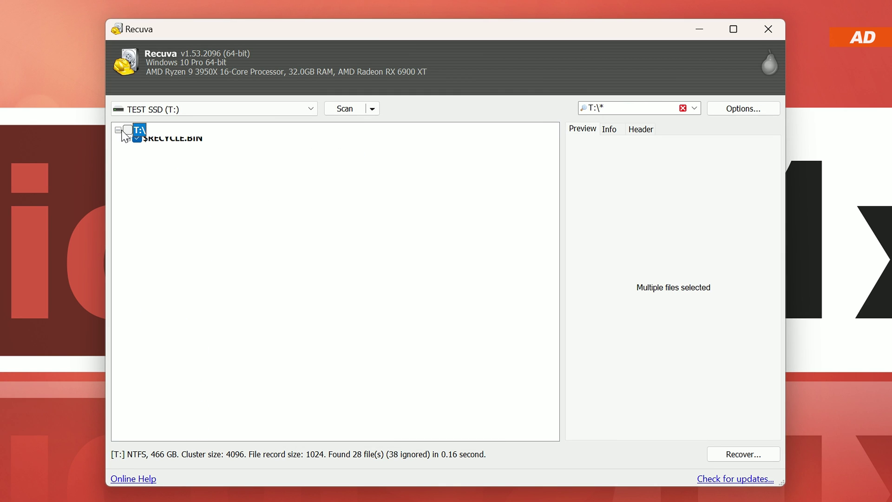
left_click(118, 130)
- Switch the view mode back to List View and recover the checked files
left_click(731, 109)
left_click(431, 202)
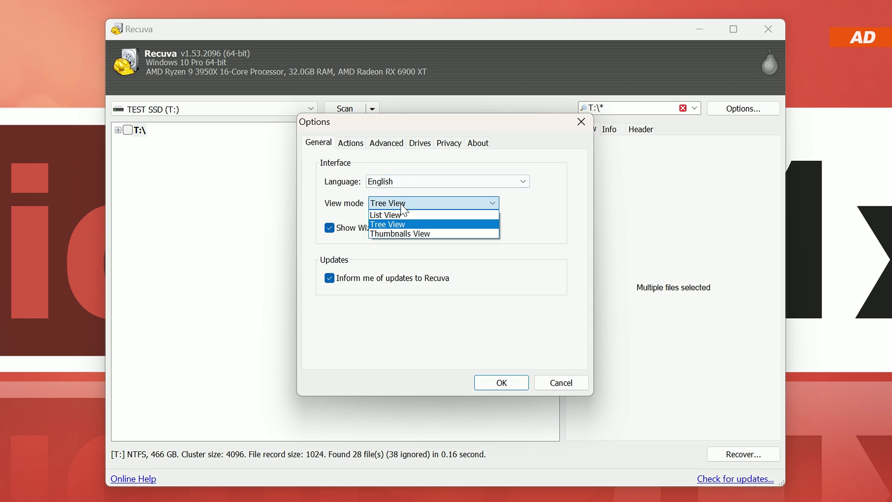
left_click(390, 212)
left_click(498, 385)
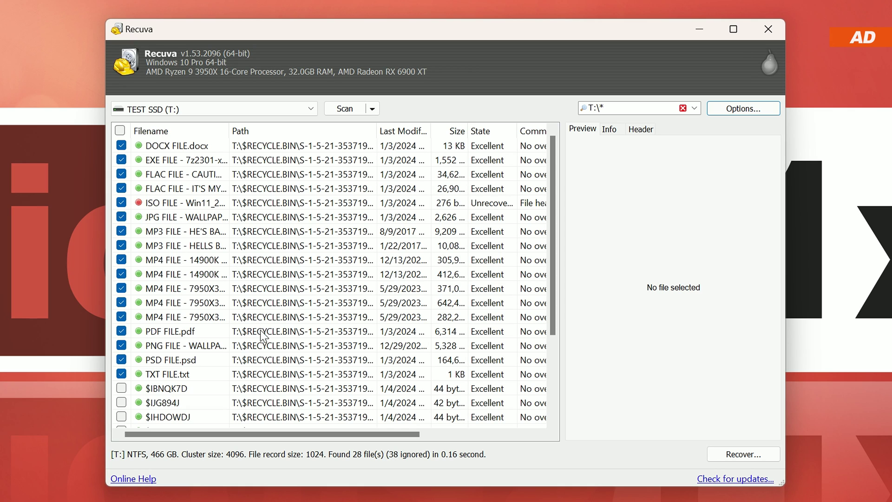
scroll(265, 348, "down", 3)
scroll(277, 372, "up", 1)
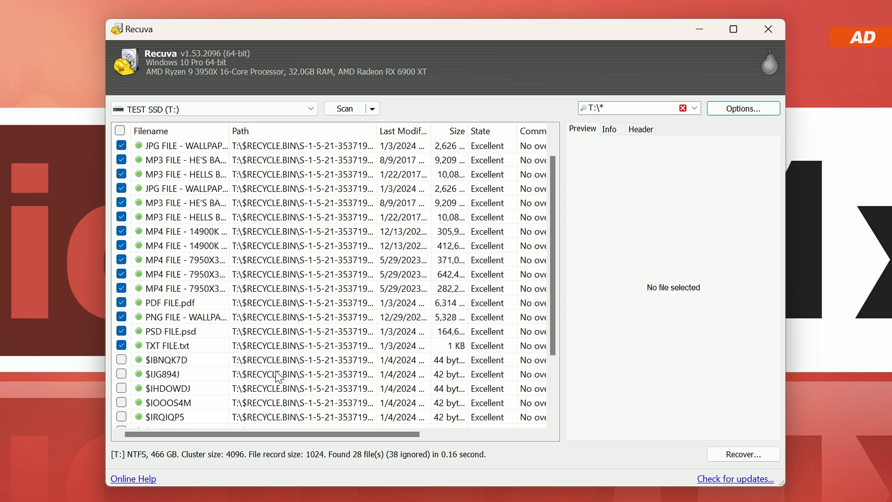
scroll(277, 376, "up", 2)
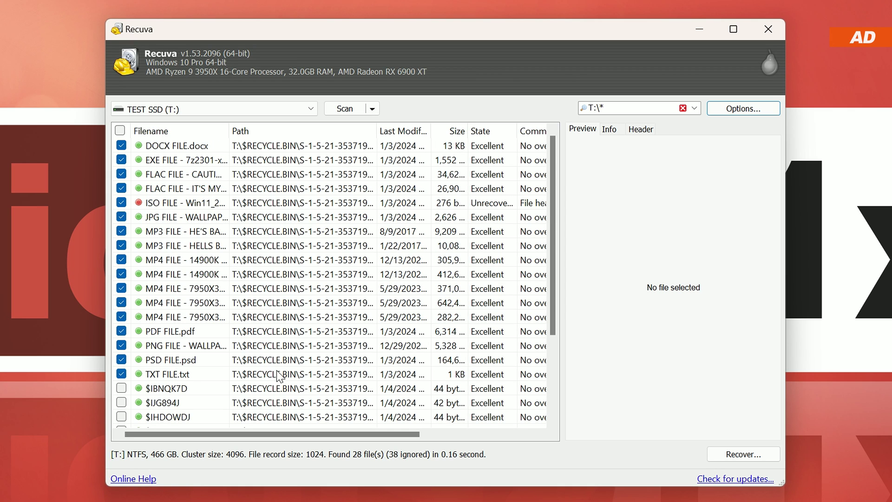
left_click(758, 458)
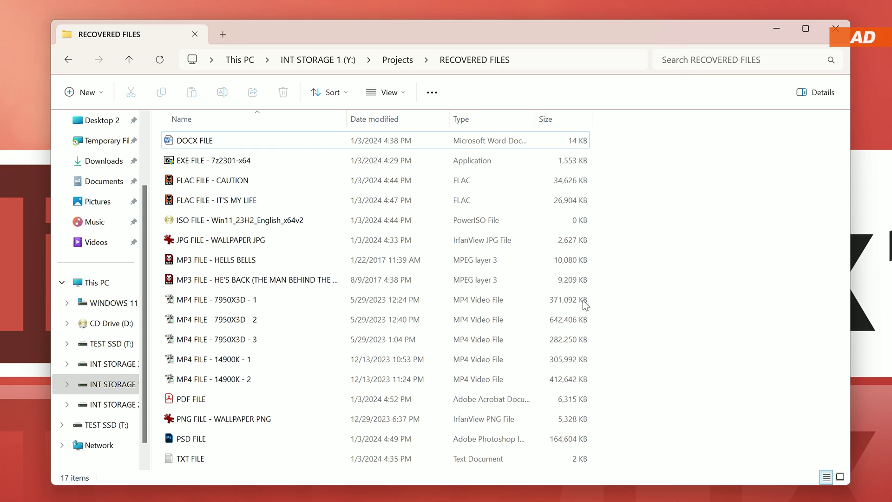
- Check the properties of all recovered files and dismiss the PowerISO invalid-format error
key("ctrl+a")
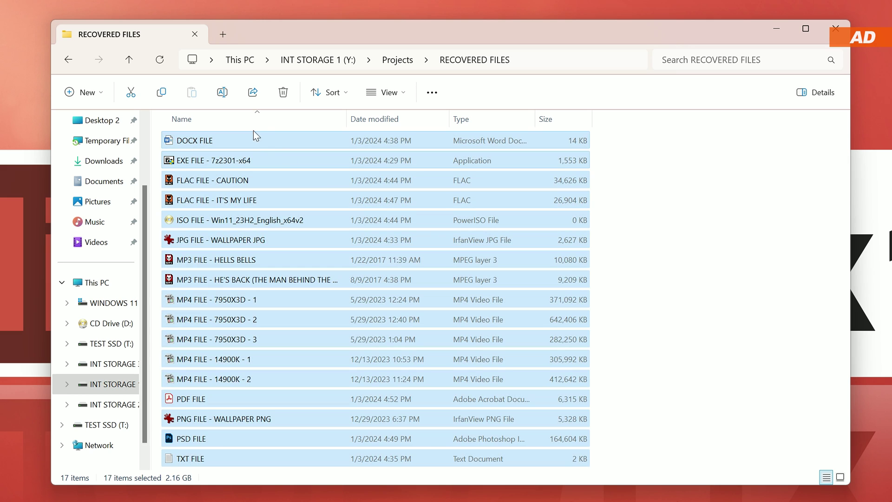
right_click(255, 144)
left_click(304, 268)
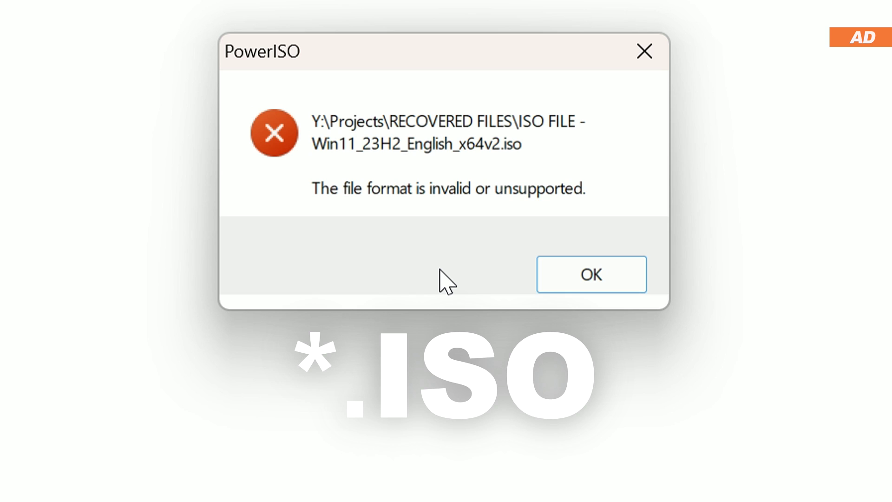
left_click(597, 276)
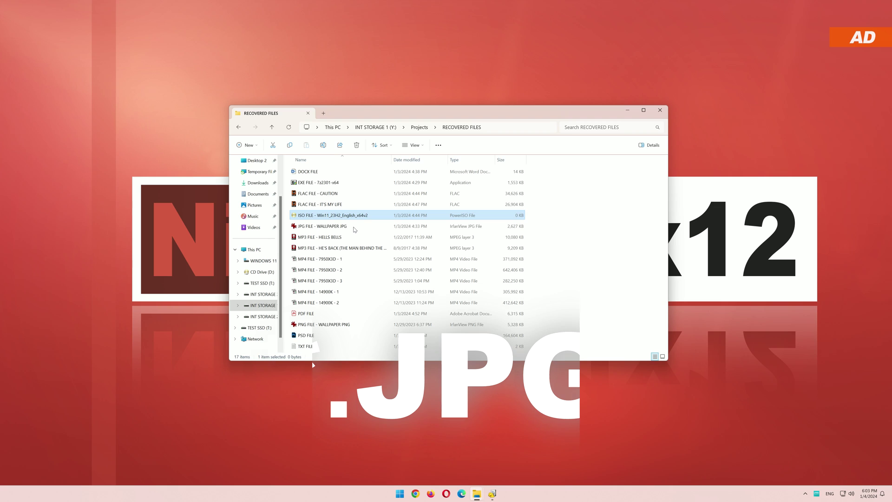
- Open the recovered JPG, MP4, PDF, PNG, PSD and TXT files to confirm they work
double_click(353, 228)
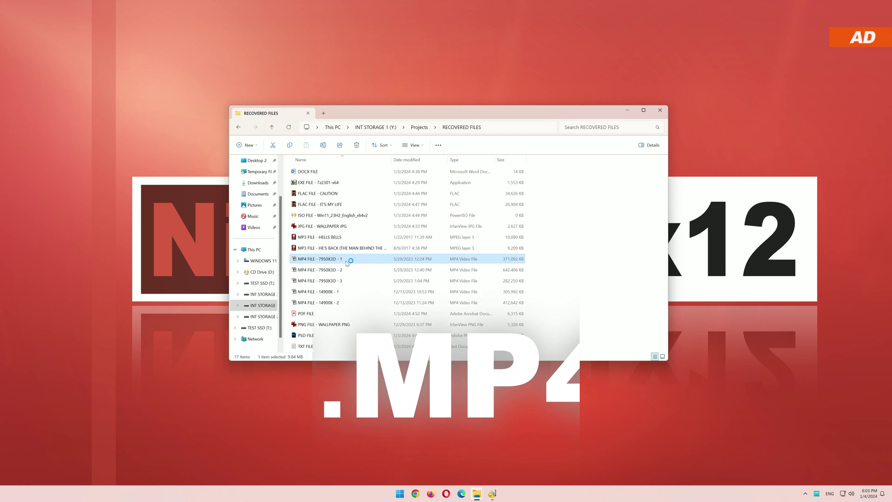
double_click(346, 263)
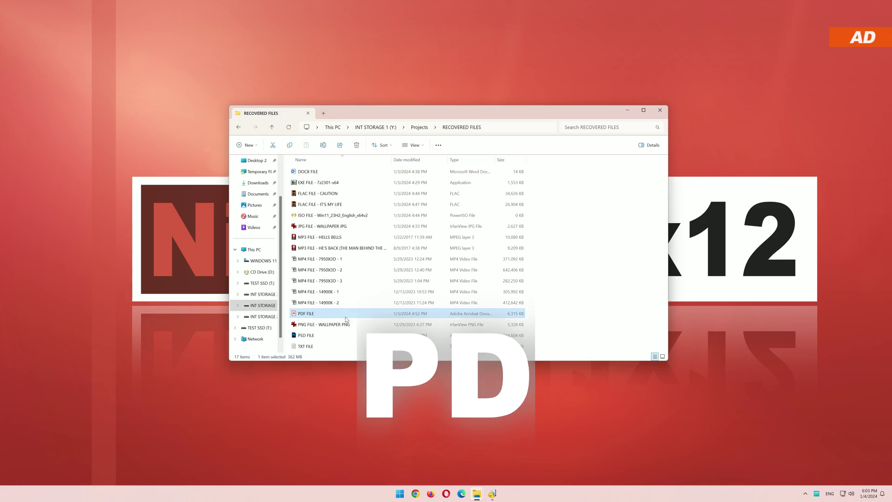
double_click(347, 317)
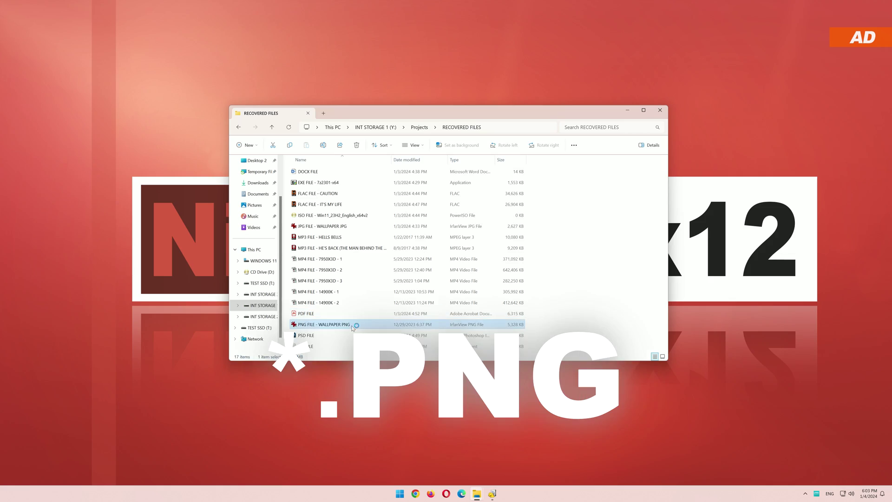
double_click(420, 311)
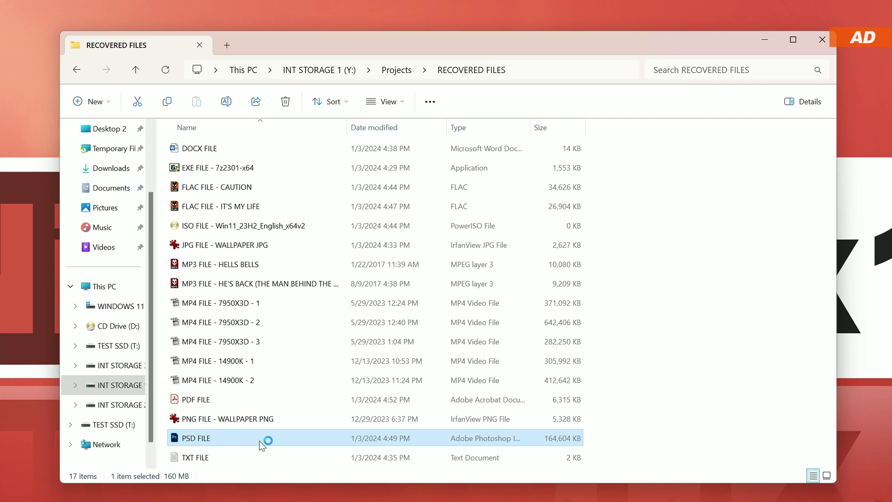
double_click(261, 441)
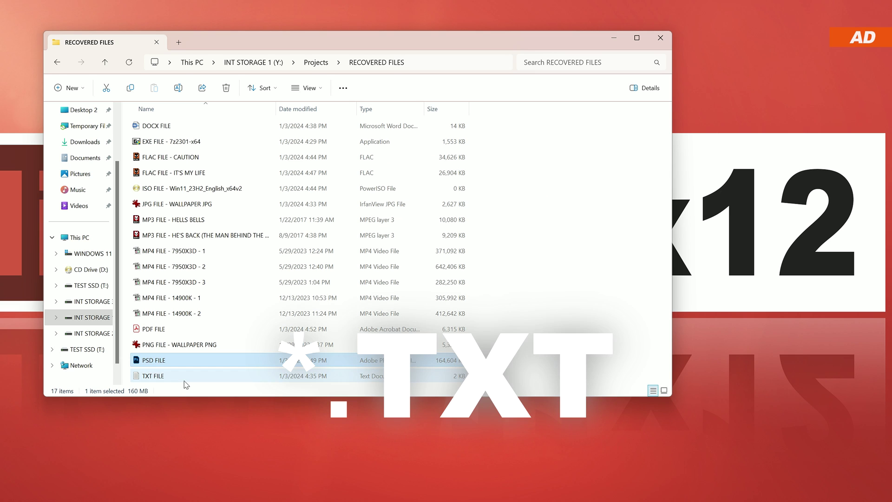
left_click(184, 380)
double_click(185, 380)
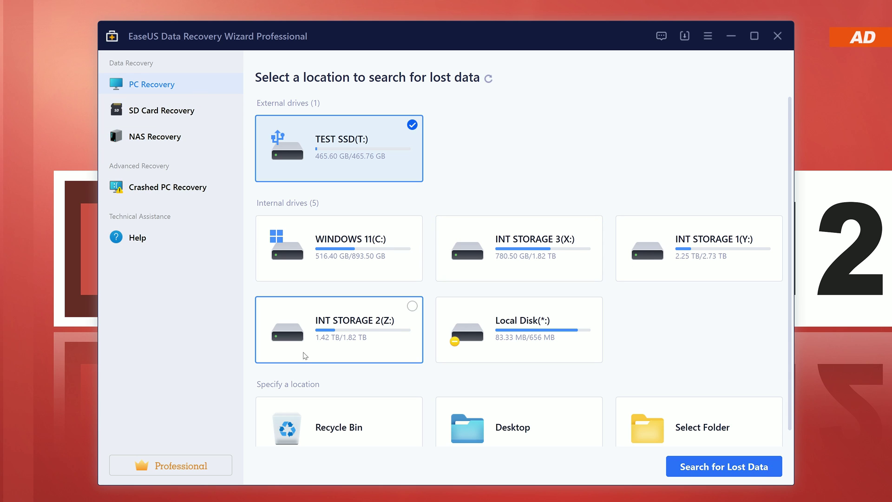
scroll(344, 353, "down", 1)
scroll(559, 386, "up", 1)
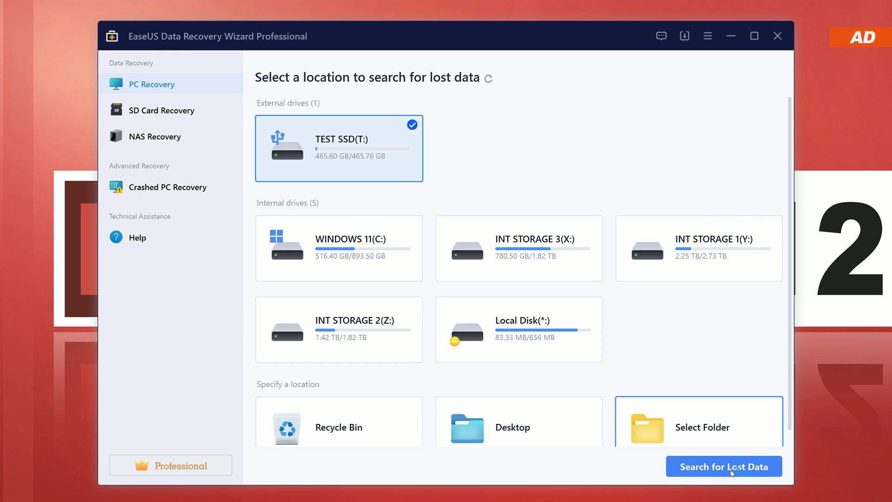
- Search TEST SSD (T:) for lost data, the quick scan finding 17 deleted files
left_click(736, 465)
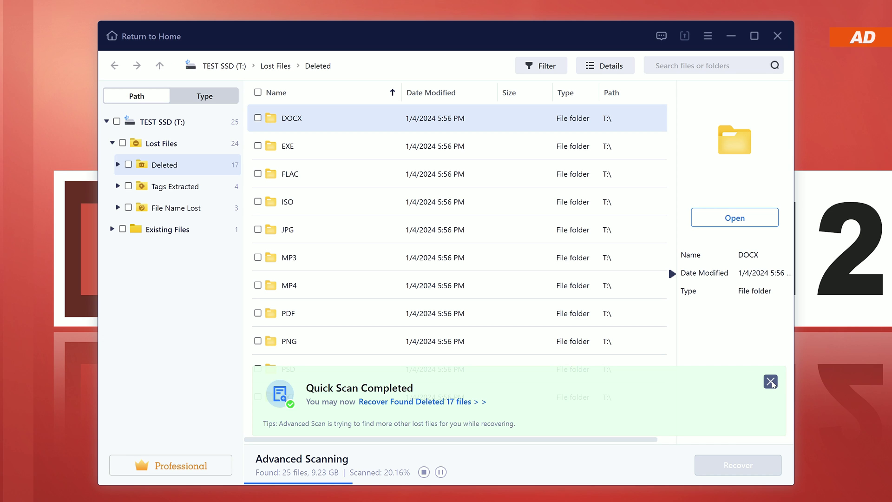
- Preview the found DOCX, FLAC and 7950X3D MP4 files in EaseUS
left_click(770, 382)
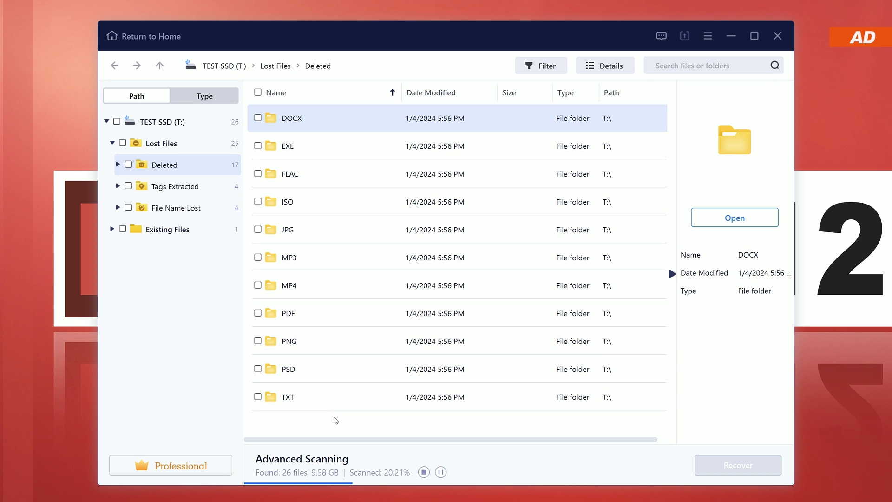
double_click(329, 129)
left_click(733, 227)
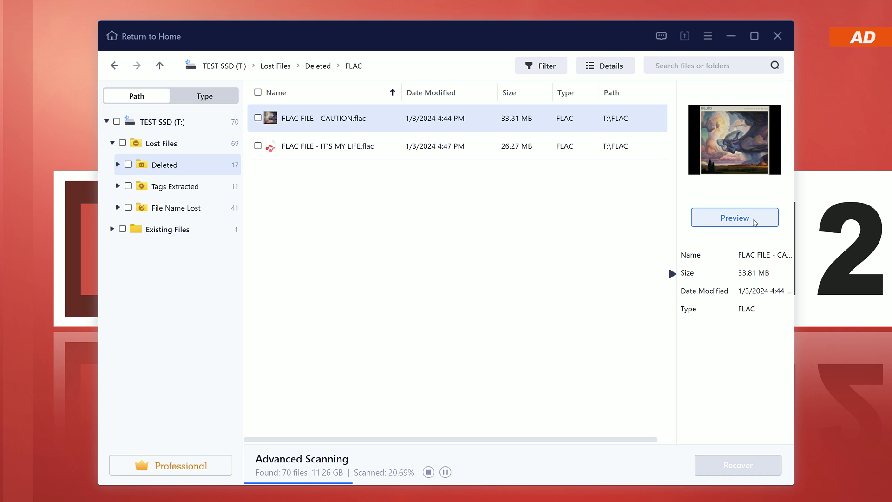
left_click(753, 220)
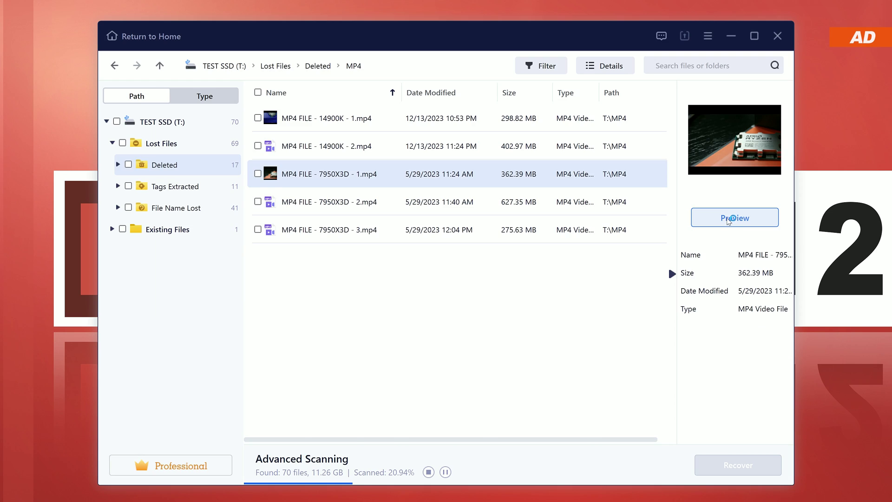
left_click(752, 218)
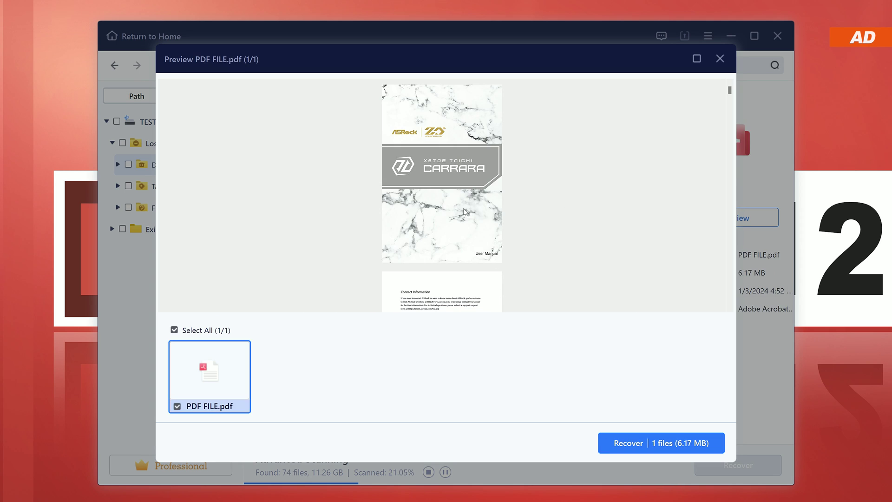
scroll(465, 212, "down", 10)
scroll(465, 213, "down", 5)
scroll(464, 212, "up", 10)
scroll(465, 212, "up", 5)
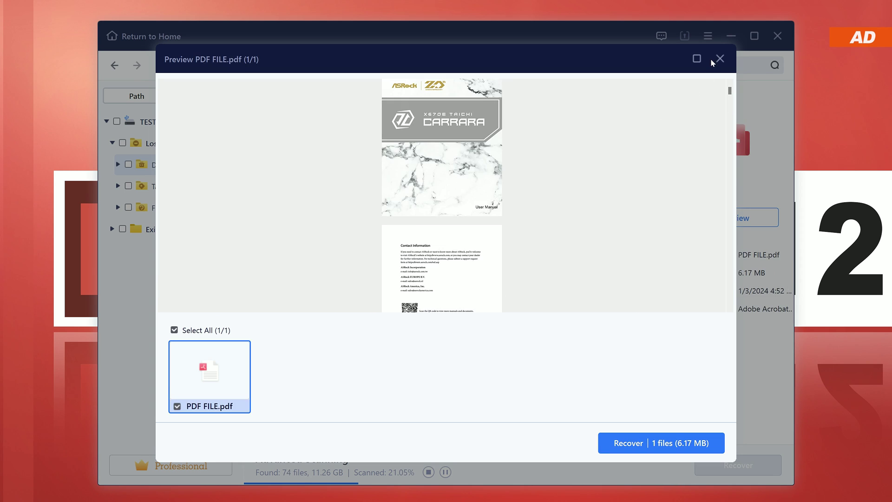
- Mark the whole Deleted folder, 17 files (8.52 GB), and start recovery
left_click(714, 60)
left_click(128, 166)
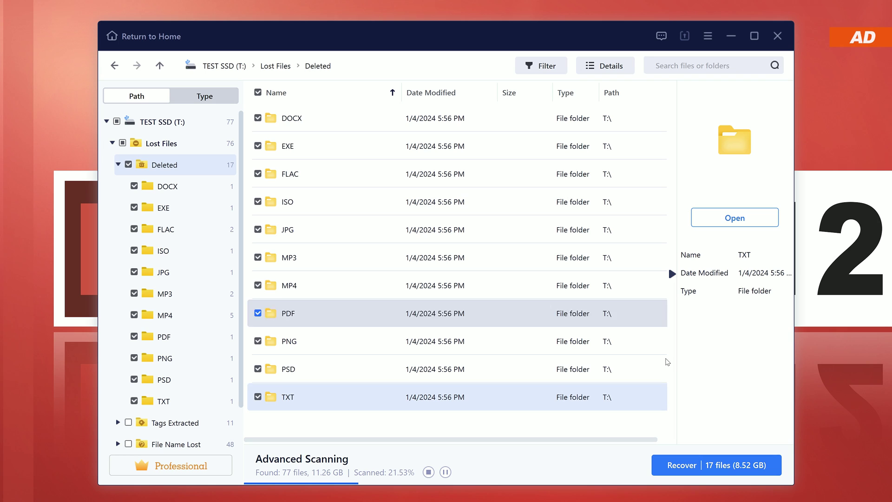
left_click(730, 472)
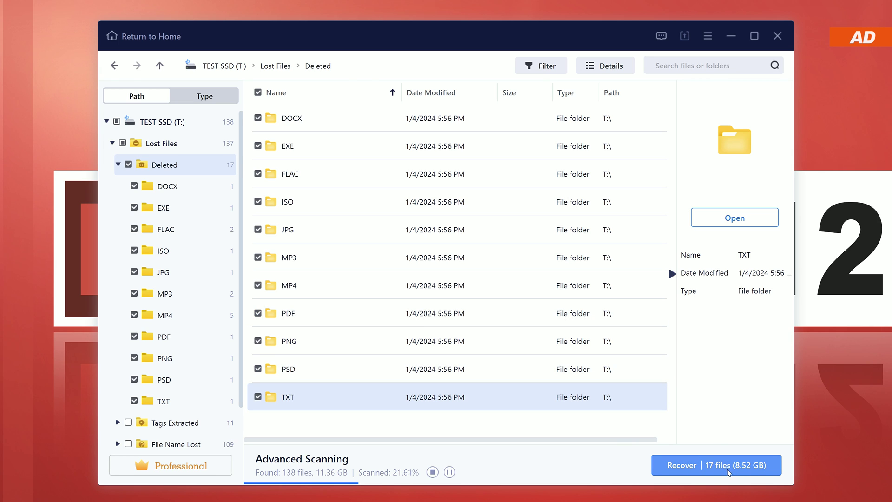
- Confirm the save folder so EaseUS writes the recovered files to RECOVERED FILES
left_click(532, 310)
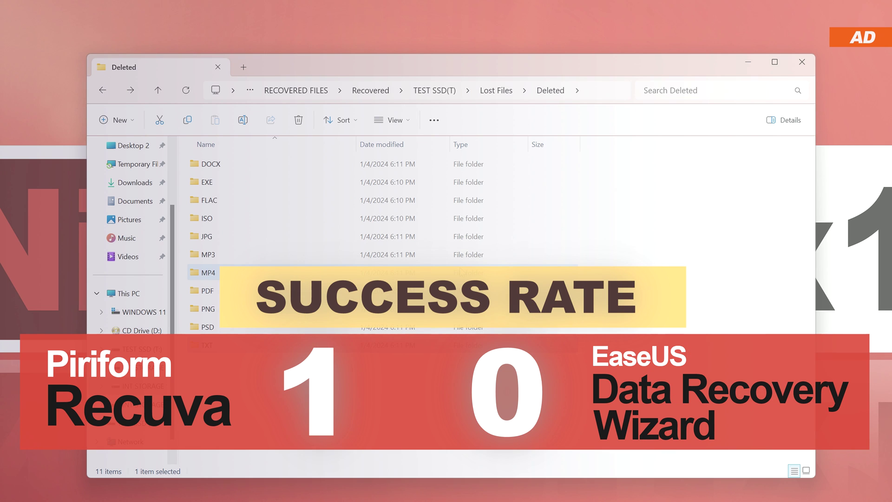
- Arrow through the recovered Deleted folder's format folders and clear the selection
key("Down")
key("Down")
key("Down")
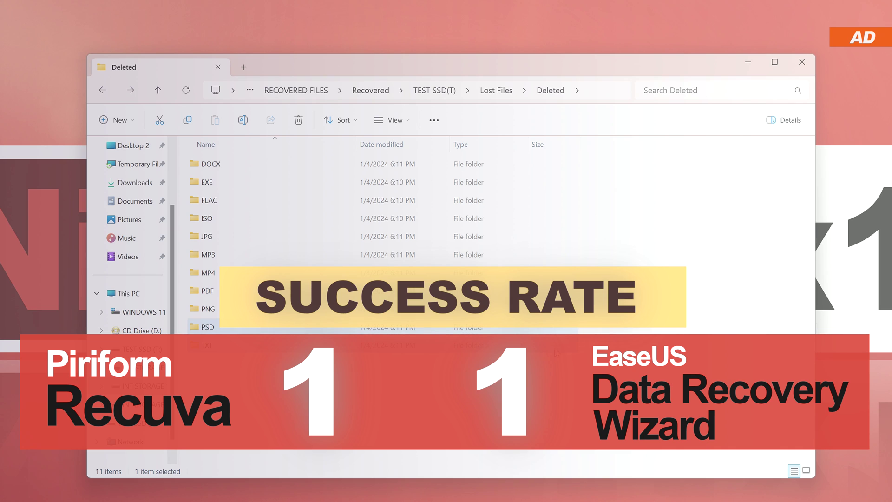
key("Down")
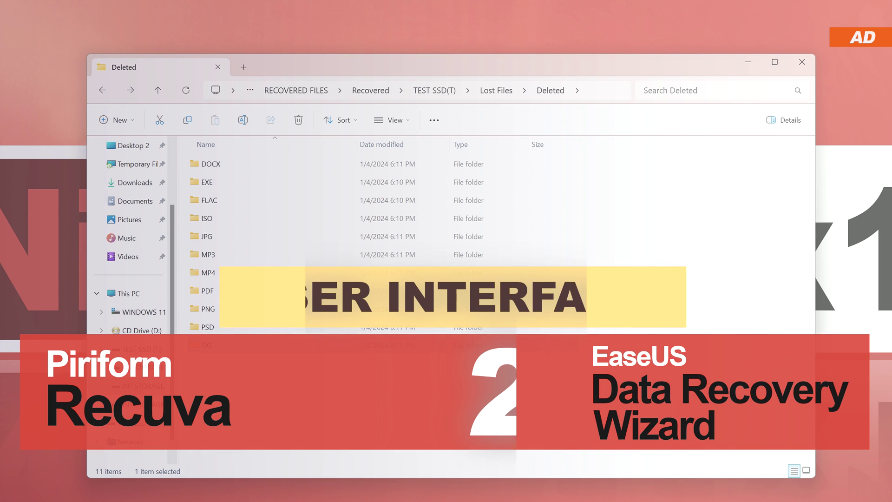
key("Escape")
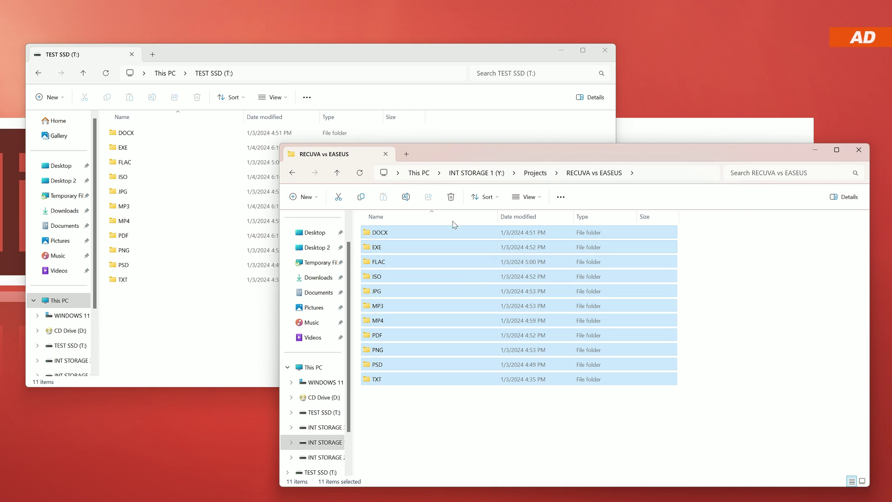
- Format TEST SSD (T:) from This PC, confirming the erase warning, leaving 465 GB free of 465 GB
left_click(323, 54)
left_click_drag(299, 309, 269, 264)
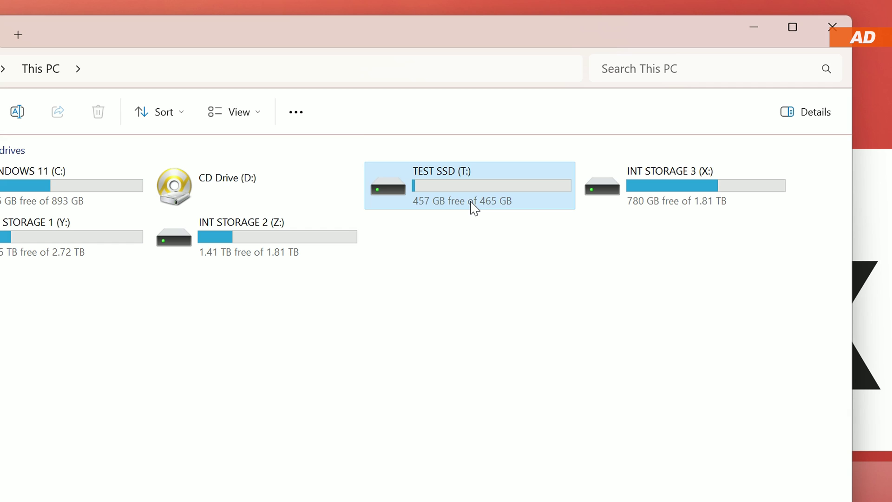
right_click(472, 204)
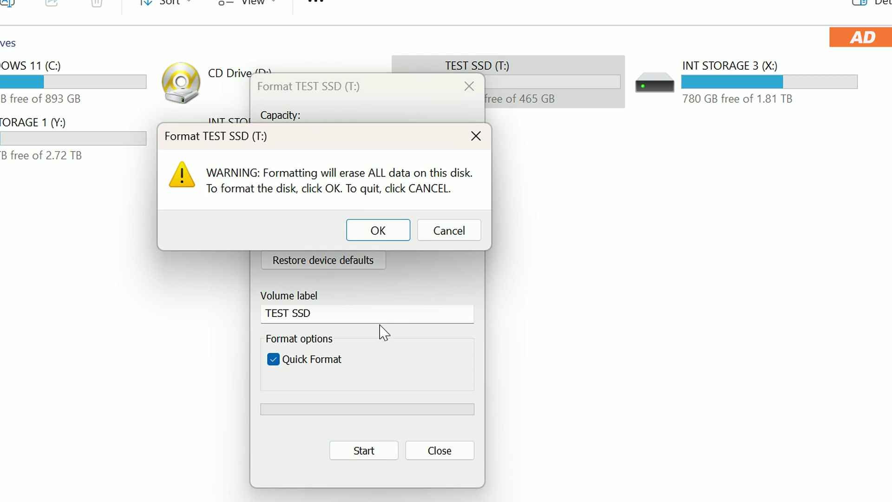
left_click(384, 231)
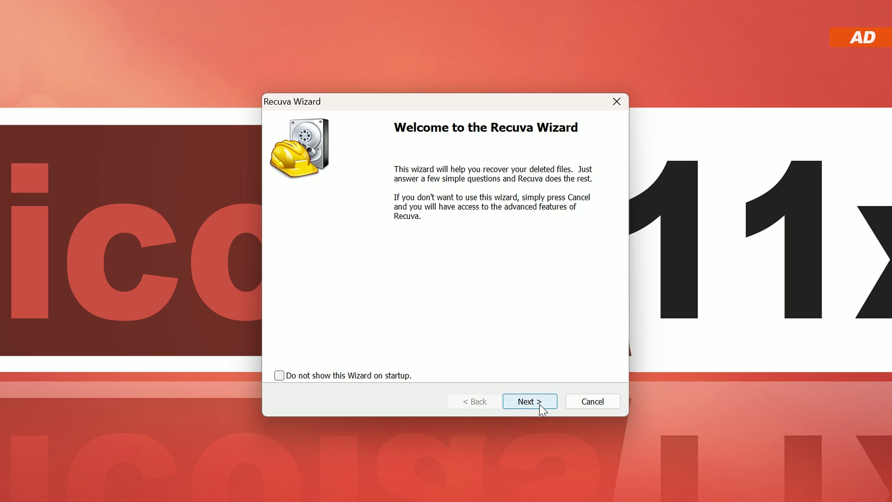
- Run the Recuva Wizard for all file types on the TEST SSD (T:) drive only
left_click(539, 404)
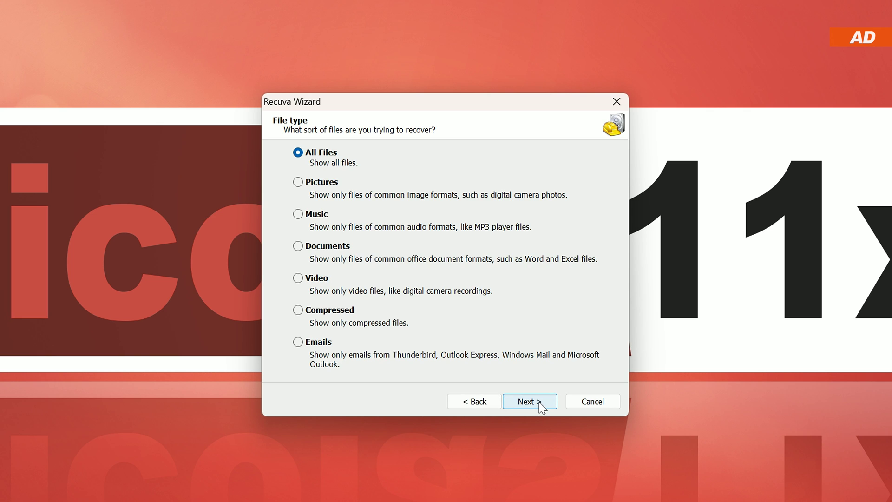
left_click(541, 405)
left_click(341, 295)
left_click(561, 317)
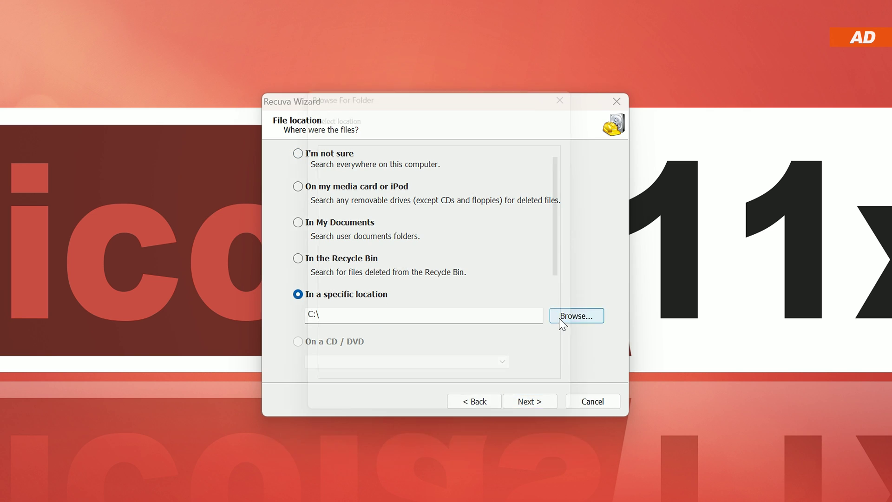
left_click(369, 318)
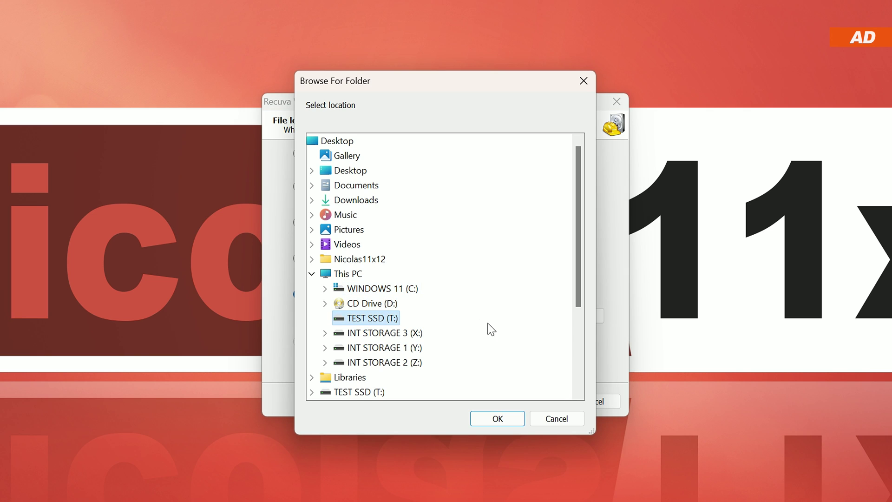
left_click(502, 419)
left_click(539, 406)
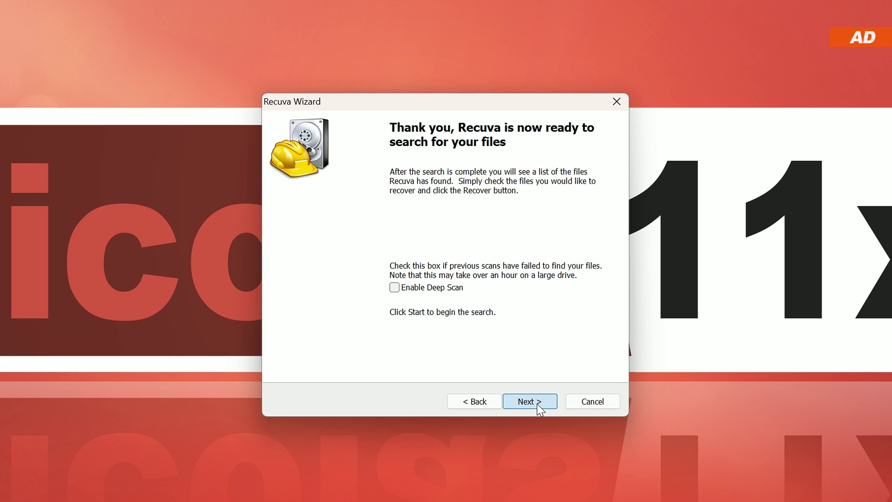
left_click(547, 410)
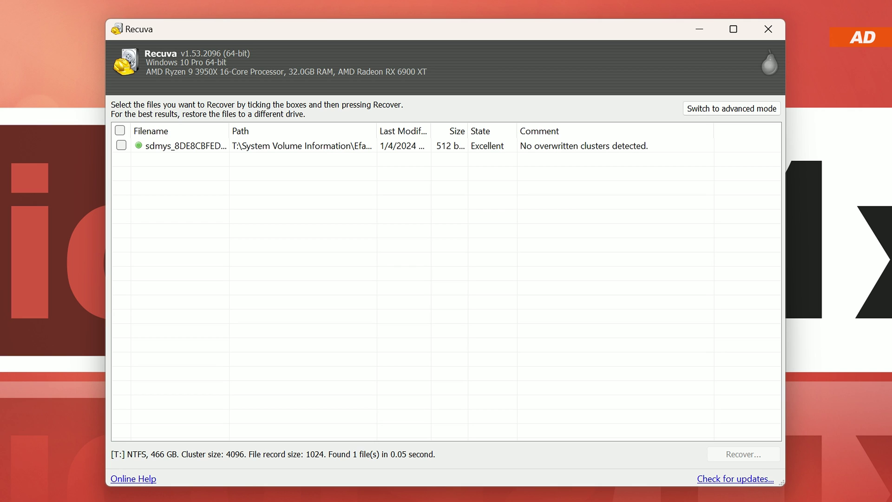
left_click_drag(230, 131, 319, 131)
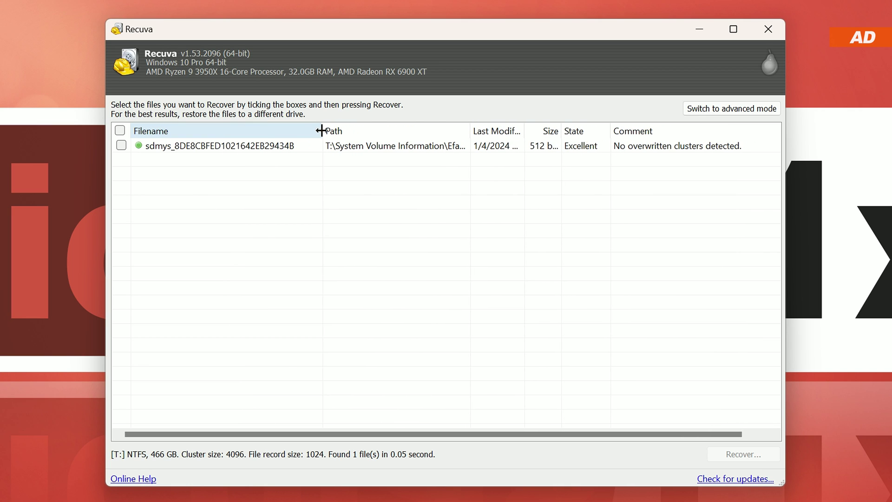
- Check and then uncheck the single system file the scan found
left_click(202, 147)
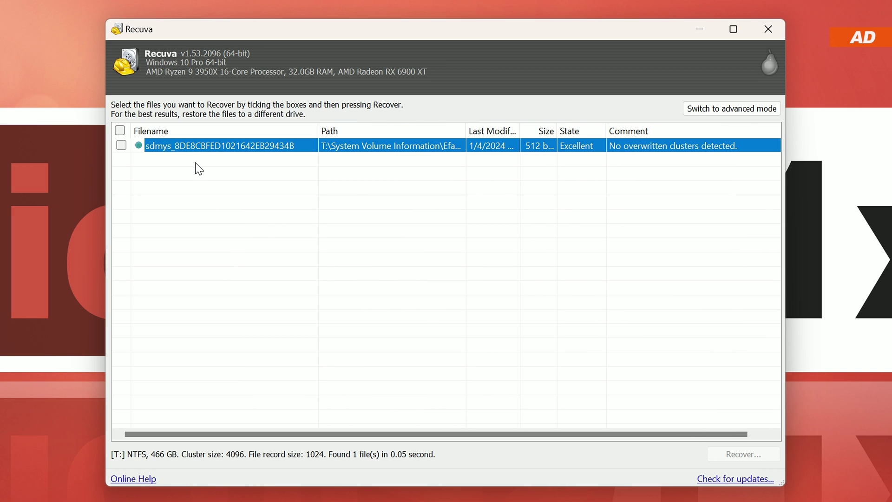
left_click(386, 189)
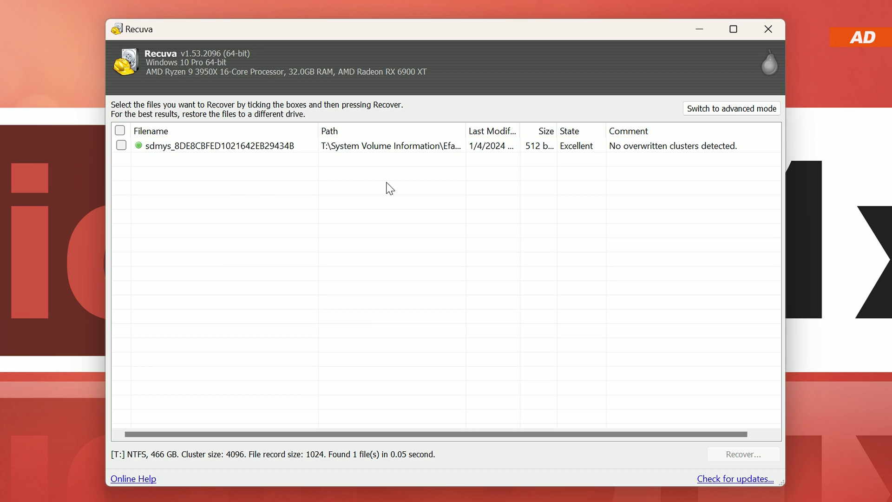
- Rerun the Recuva Wizard on T:\ for all file types with Enable Deep Scan ticked, finding 144,333 files
left_click(530, 402)
left_click(529, 402)
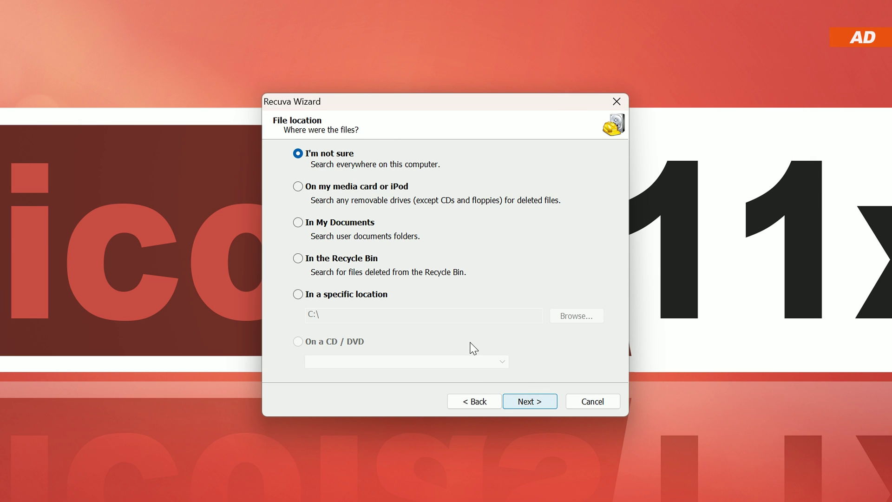
left_click(377, 294)
left_click(577, 314)
left_click(513, 417)
left_click(541, 401)
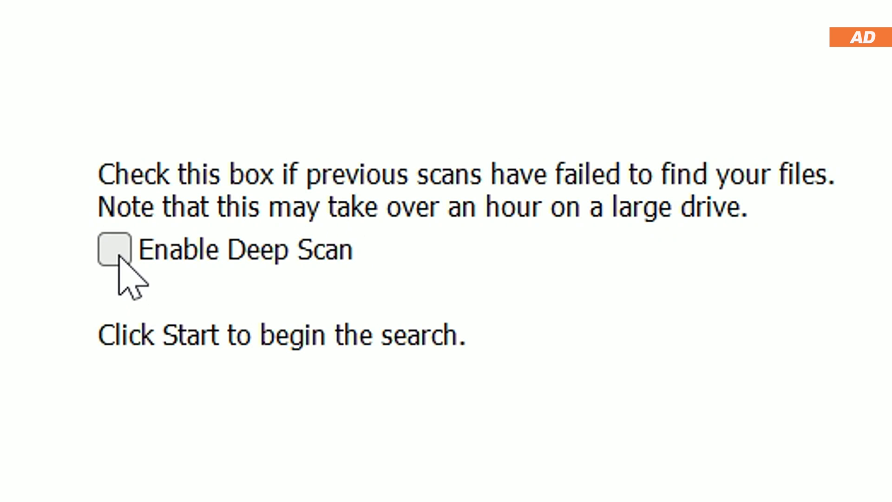
left_click(114, 249)
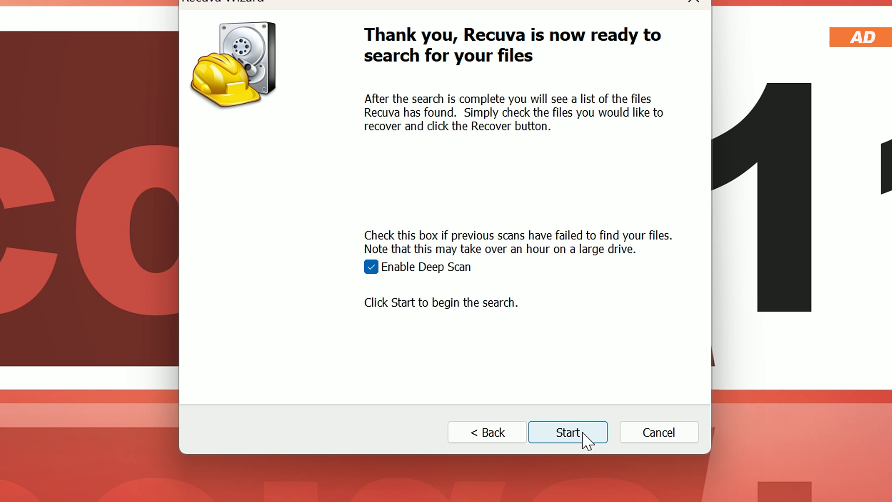
left_click(584, 436)
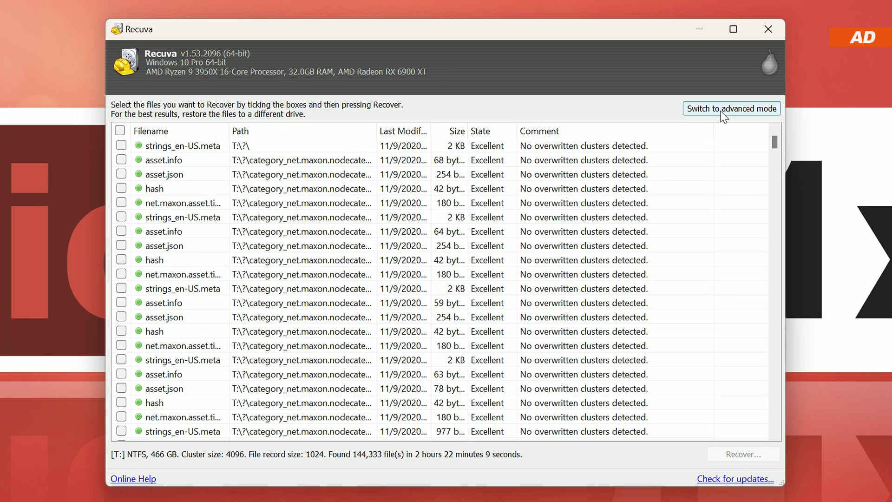
- In the detailed results view, filter the deep-scan results by Pictures, then Audio, then Documents
left_click(722, 114)
left_click_drag(230, 133, 307, 135)
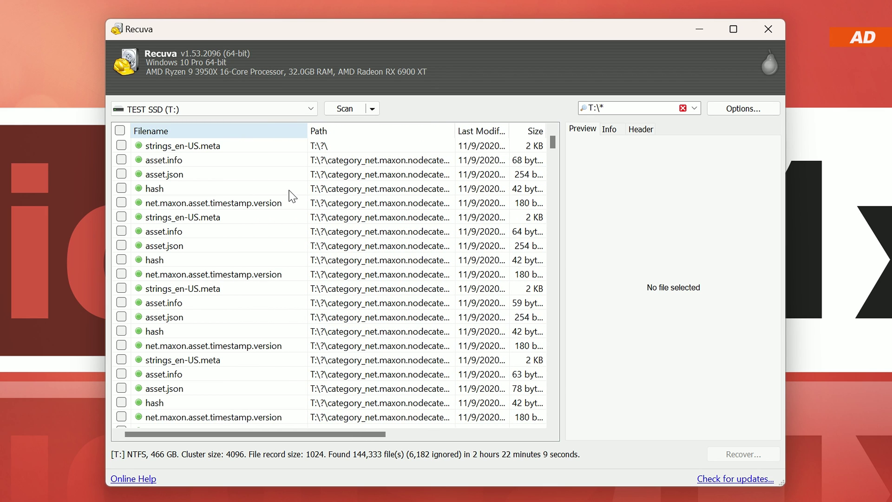
mouse_move(553, 142)
left_mouse_down()
mouse_move(551, 136)
mouse_move(541, 332)
mouse_move(524, 431)
mouse_move(549, 392)
mouse_move(507, 106)
left_mouse_up()
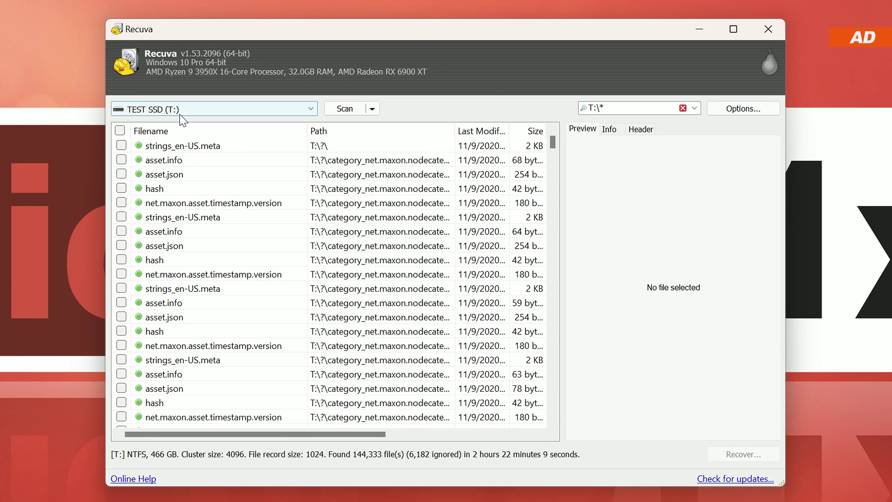
left_click(625, 110)
left_click(694, 109)
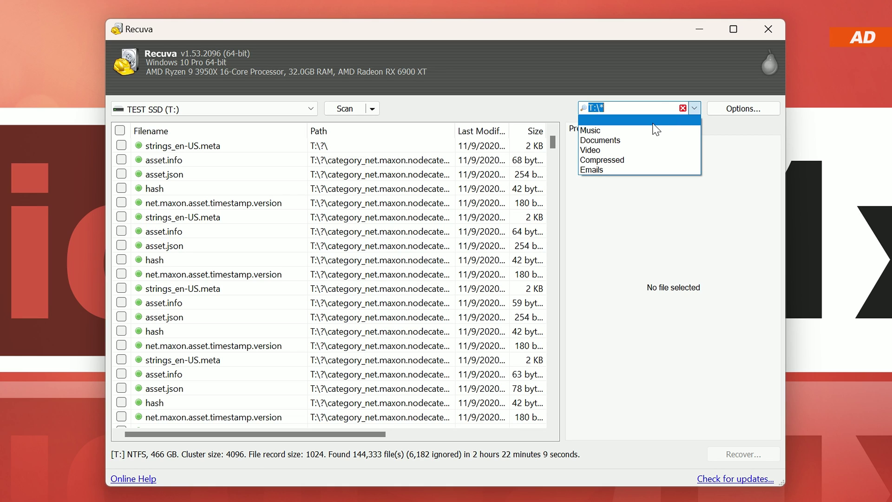
left_click(617, 120)
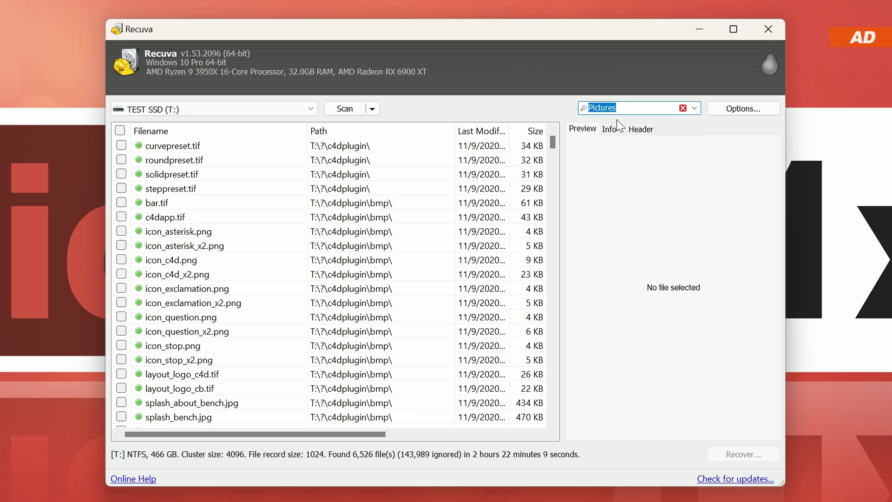
left_click(693, 108)
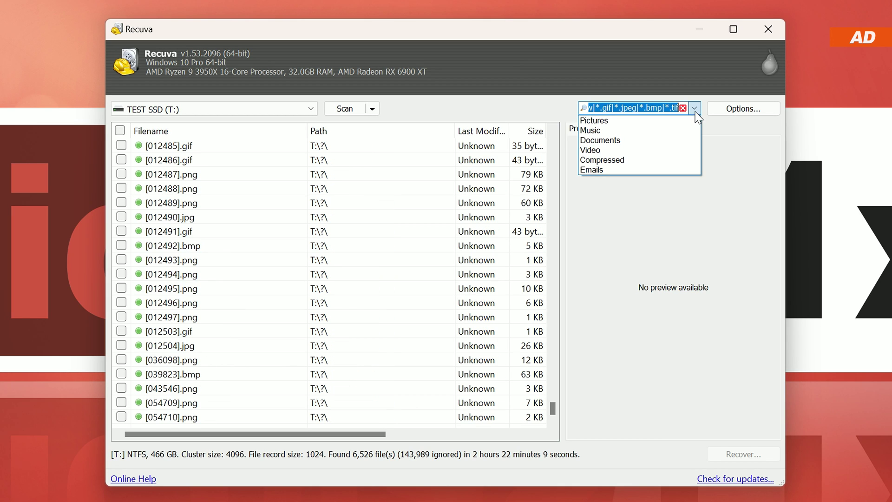
left_click(637, 131)
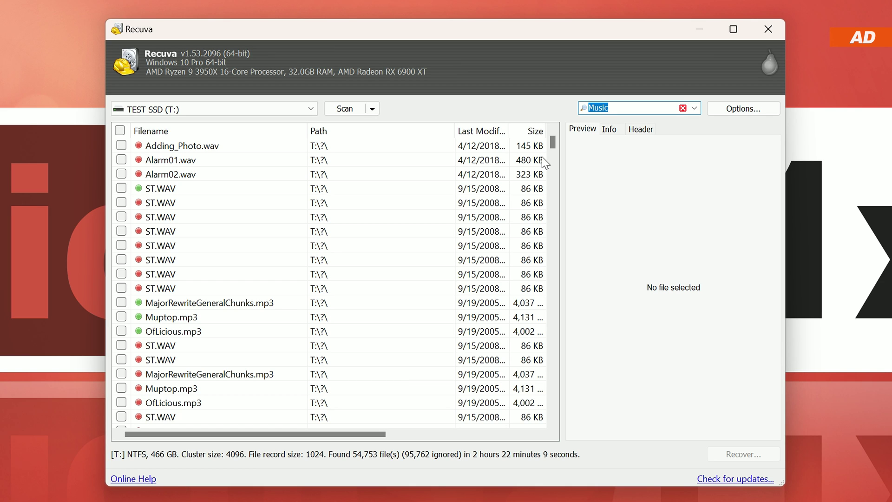
left_click(694, 108)
left_click(648, 142)
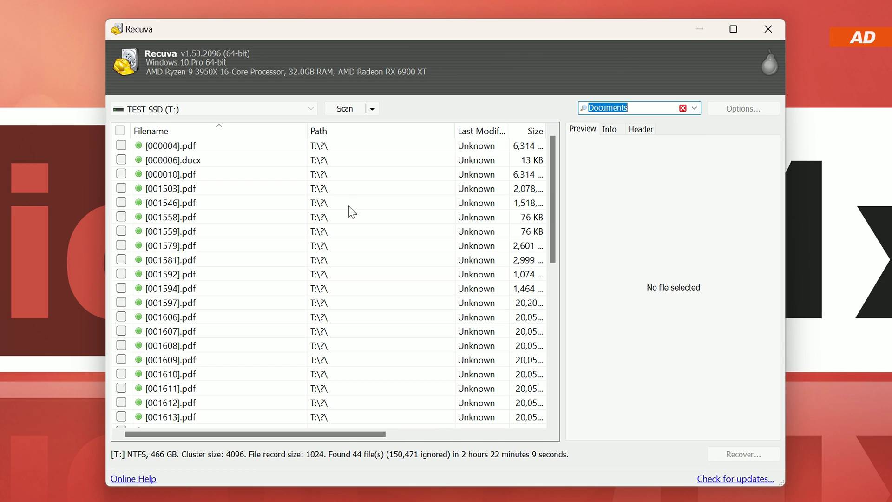
- Mark [000006].docx, [000004].pdf and the found videos, then recover them to the RECOVERED FILES folder
left_click(211, 162)
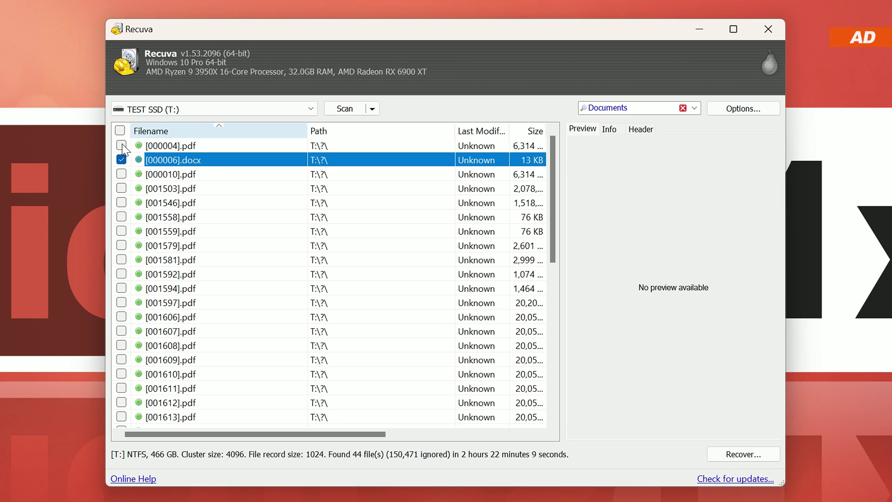
left_click(180, 148)
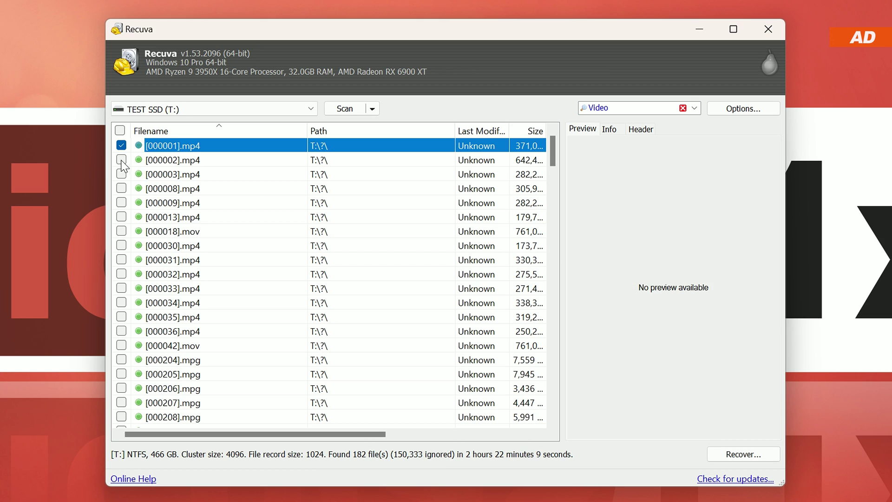
left_click_drag(121, 159, 121, 331)
left_click(175, 345)
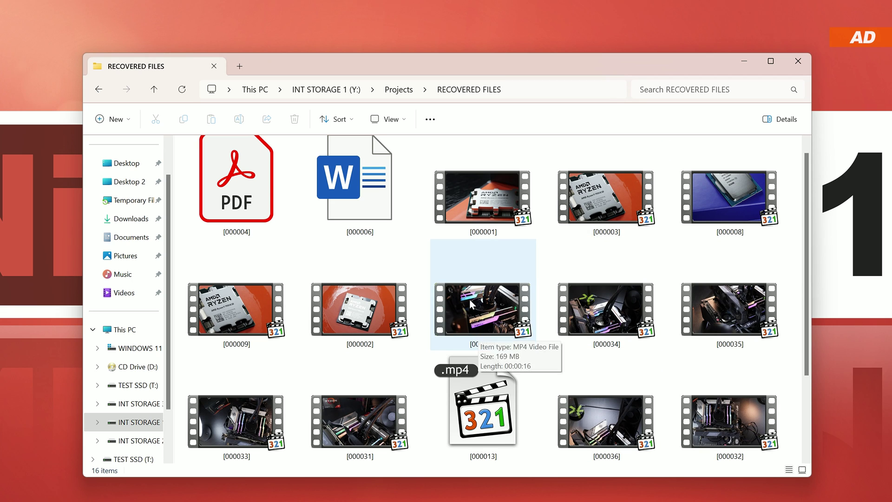
- Delete the eight unwanted recovered videos, starting with [000030] and [000034], from RECOVERED FILES
left_click(484, 327)
left_click(606, 328, "ctrl")
left_click(719, 328, "ctrl")
left_click(606, 422, "ctrl")
left_click(729, 421, "ctrl")
left_click(483, 407, "ctrl")
left_click(236, 421, "ctrl+shift")
key("Delete")
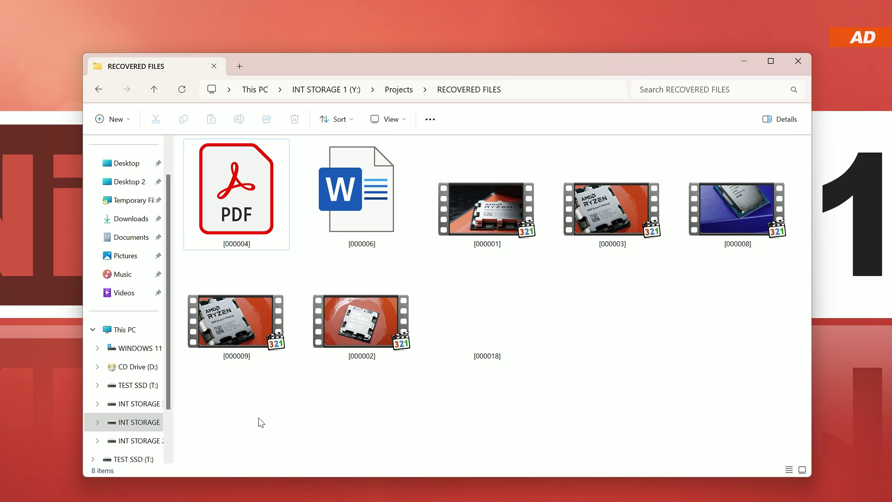
- Delete leftover files [000018] and [000009] so six files remain, then view the recovered PDF [000004]
left_click(481, 333)
key("Delete")
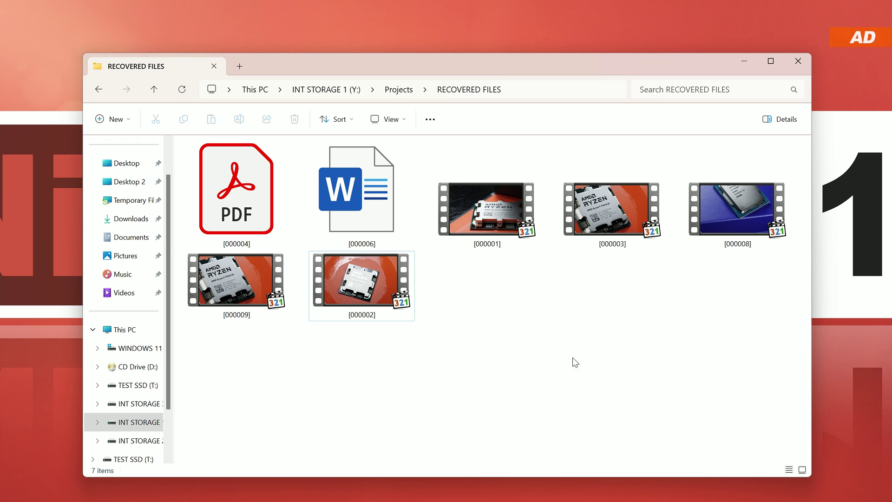
left_click(224, 292)
key("Delete")
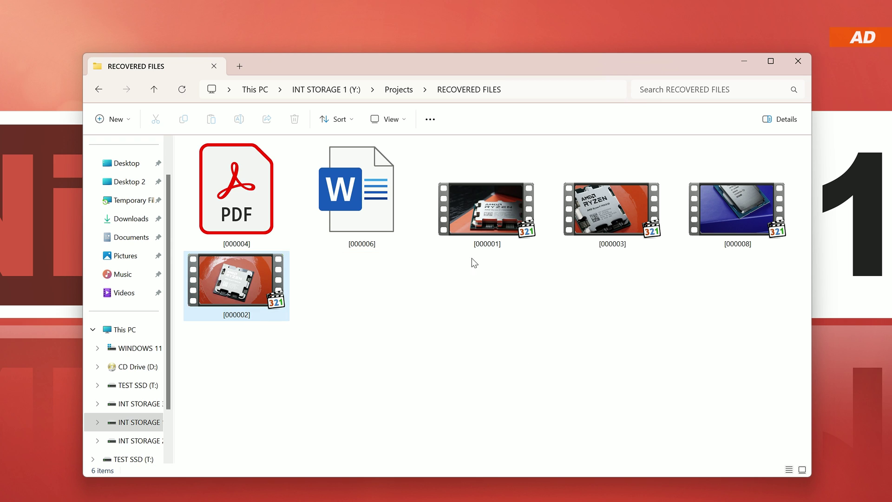
double_click(338, 216)
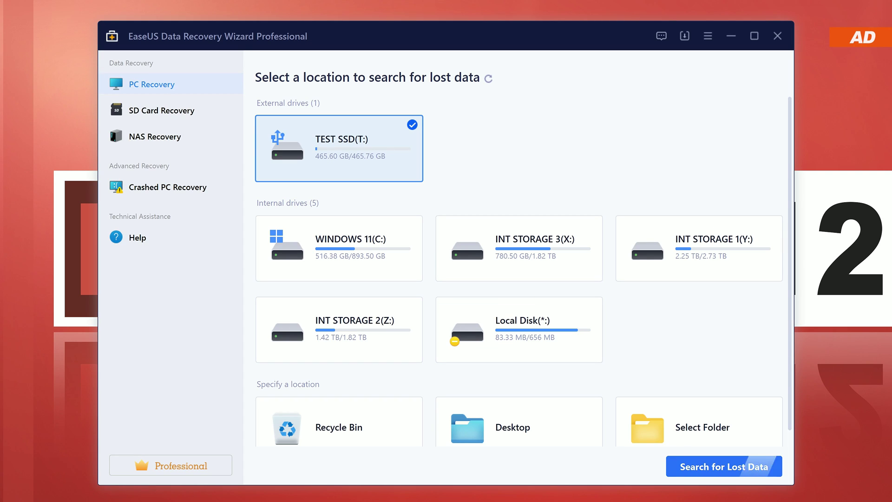
- Scan TEST SSD (T:) for lost data and browse File Name Lost's jpg folder, then its mp4 folder
left_click(714, 468)
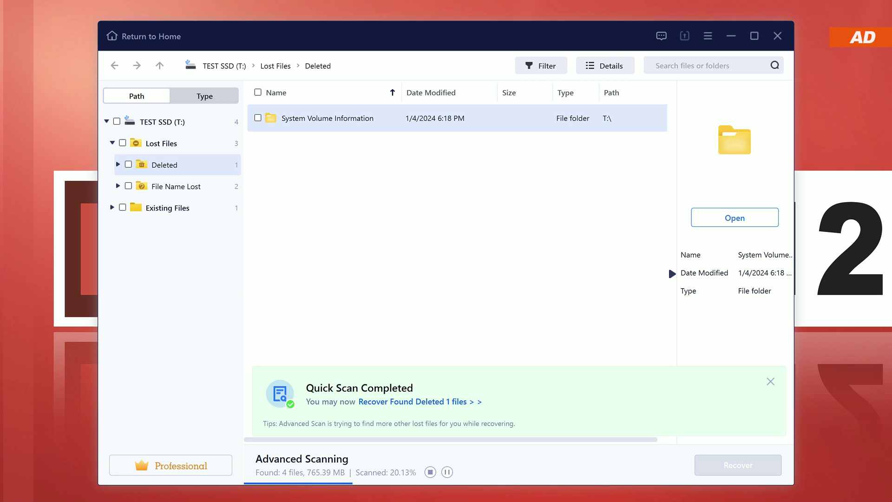
left_click(770, 382)
left_click(180, 186)
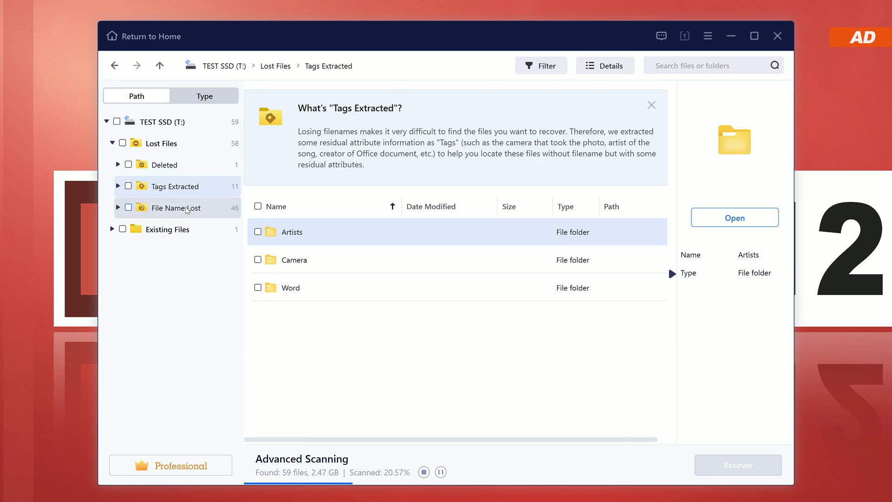
left_click(188, 209)
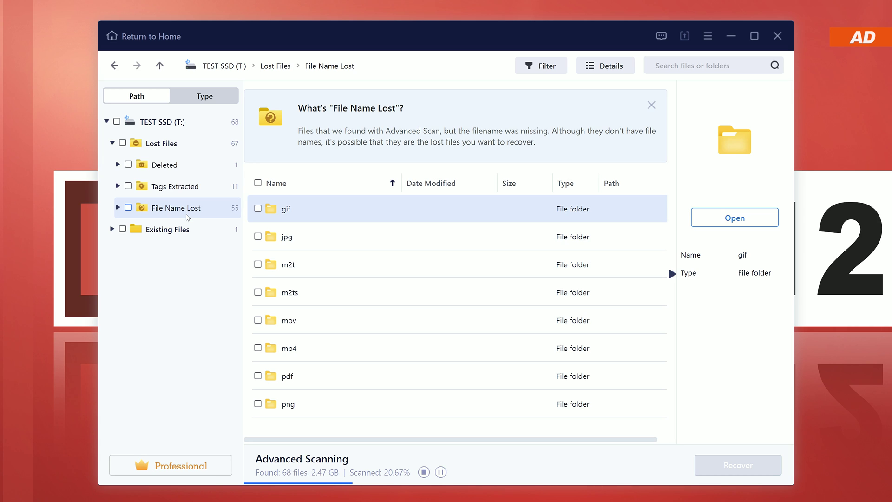
double_click(351, 238)
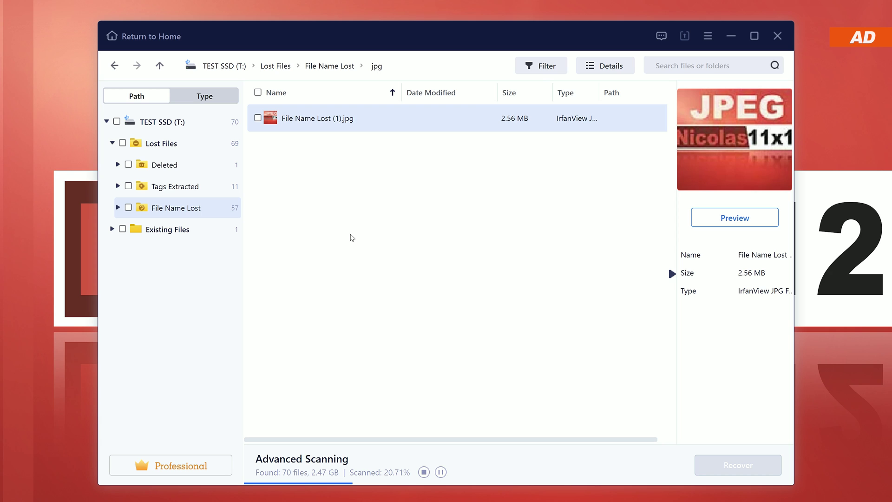
key("BackSpace")
double_click(326, 352)
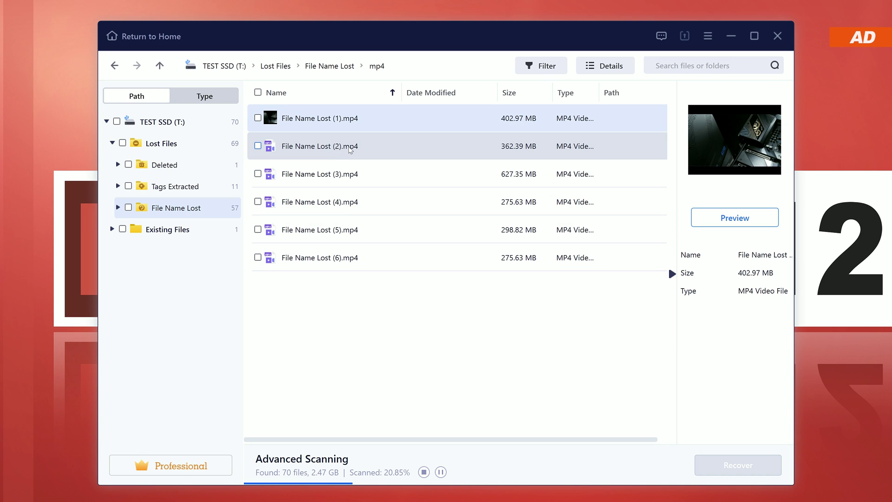
- Preview the nameless videos File Name Lost (2).mp4 through (6).mp4 one by one
left_click(344, 148)
left_click(344, 180)
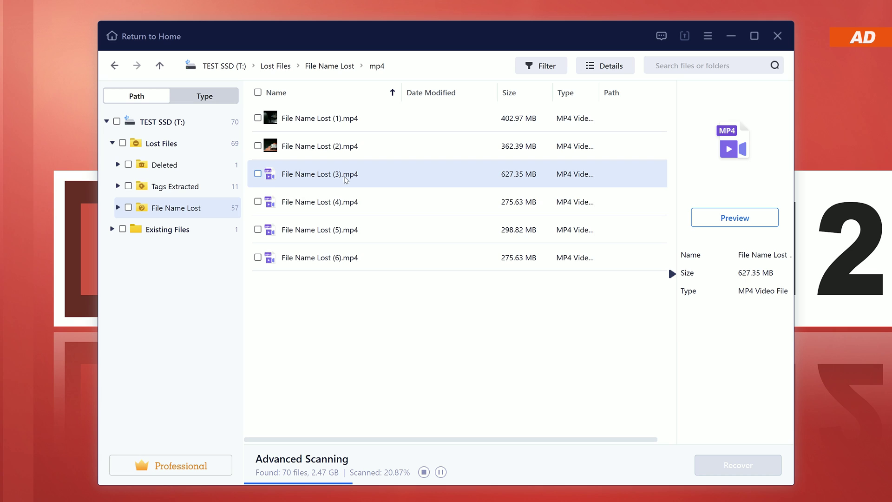
left_click(342, 209)
left_click(345, 232)
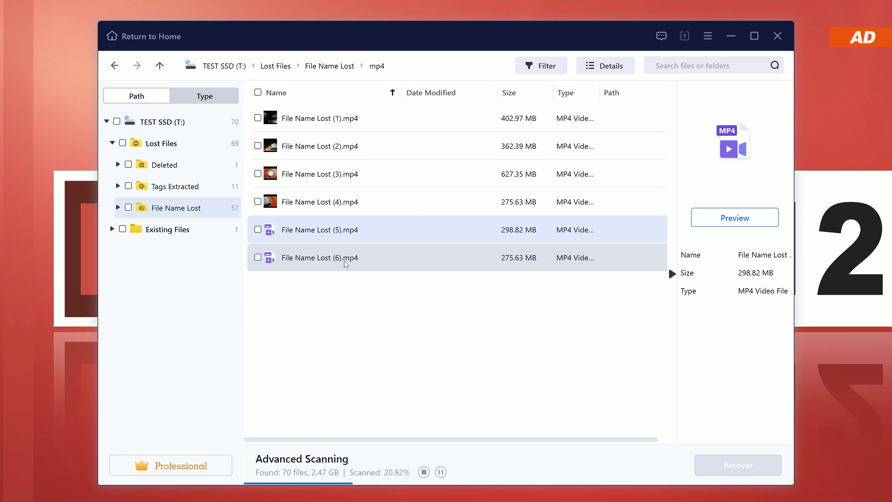
left_click(344, 262)
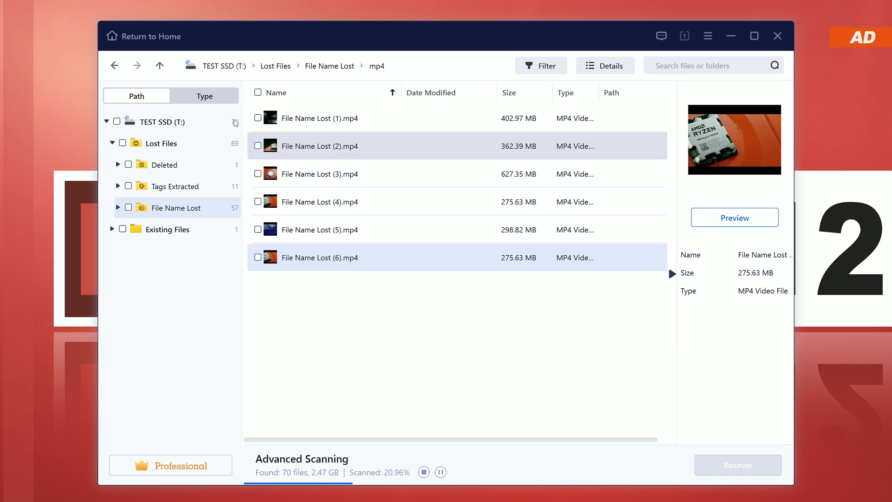
- Close the PDF manual preview and browse the png folder of nameless images under File Name Lost
left_click(160, 67)
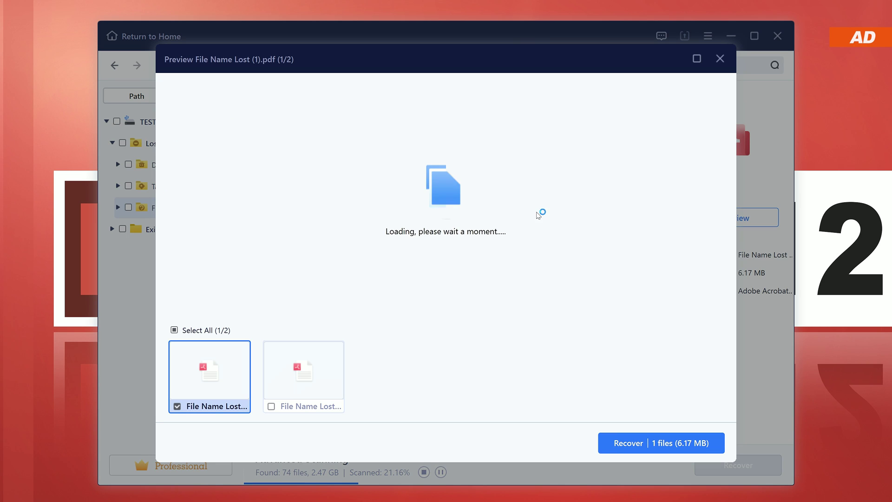
scroll(462, 229, "down", 5)
scroll(459, 226, "up", 5)
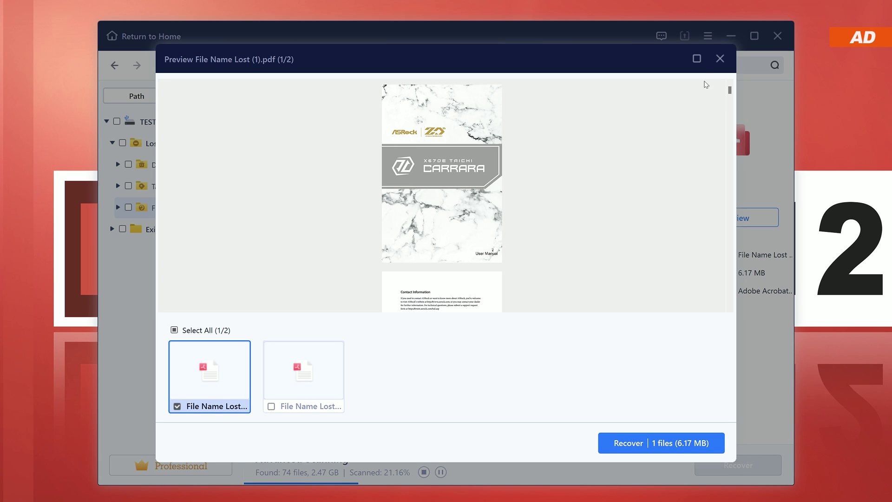
left_click(720, 59)
left_click(160, 66)
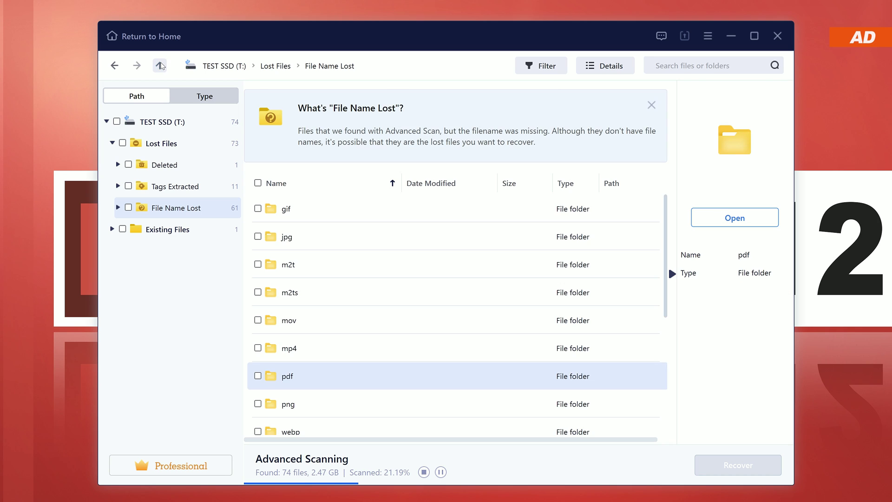
scroll(358, 248, "down", 1)
left_click(322, 381)
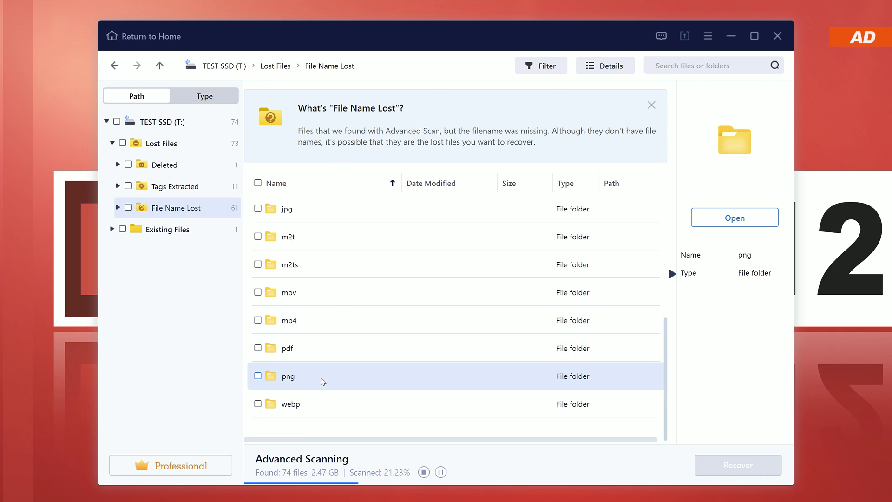
double_click(322, 381)
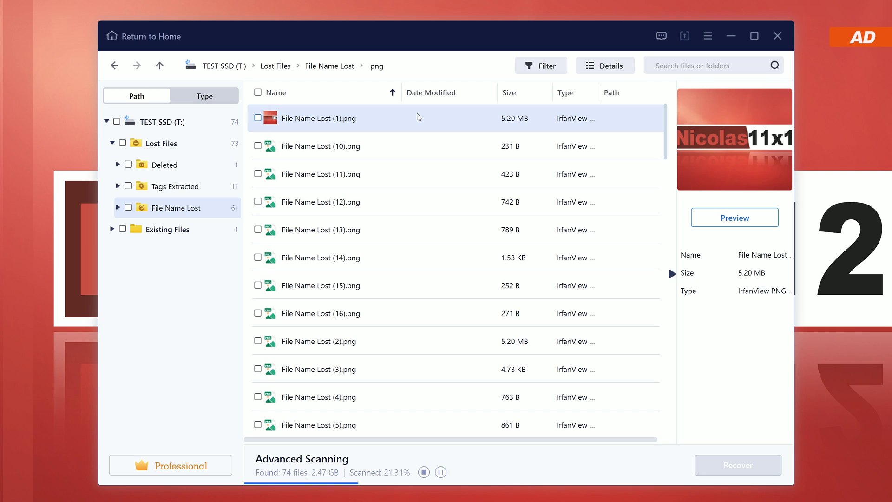
left_click(160, 66)
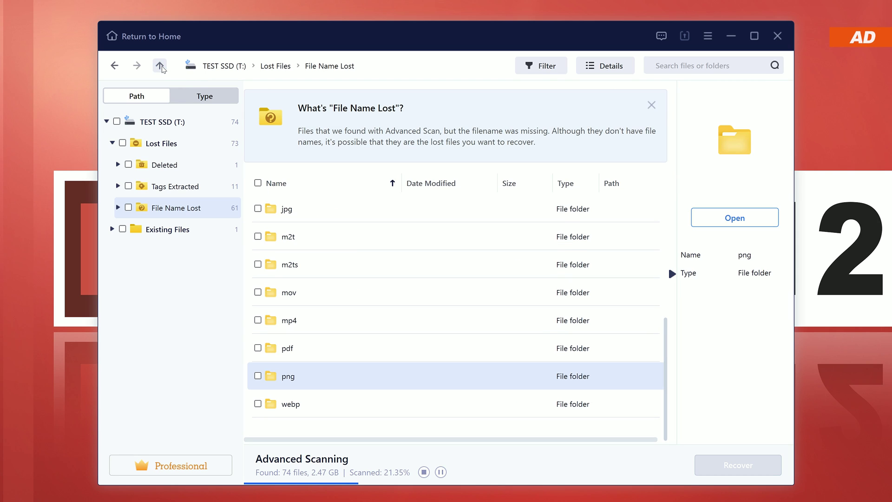
scroll(358, 360, "up", 1)
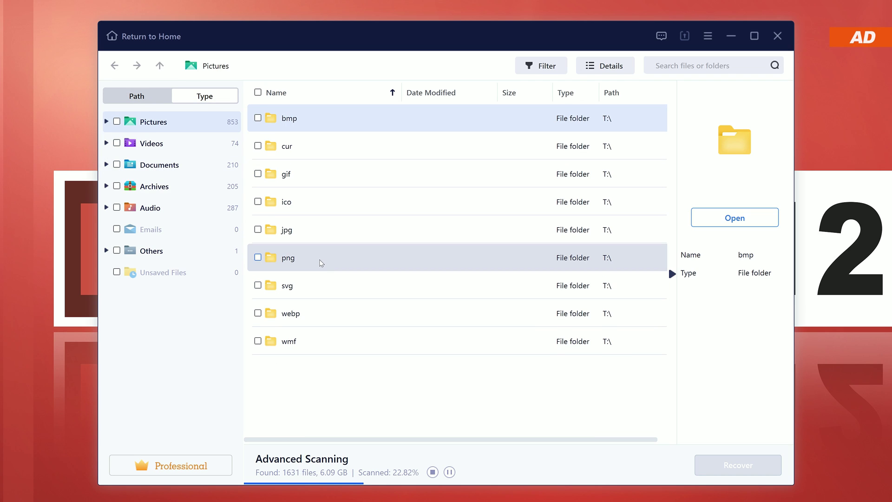
- In the Type view, list found videos then documents and go into the docx folder
left_click(189, 149)
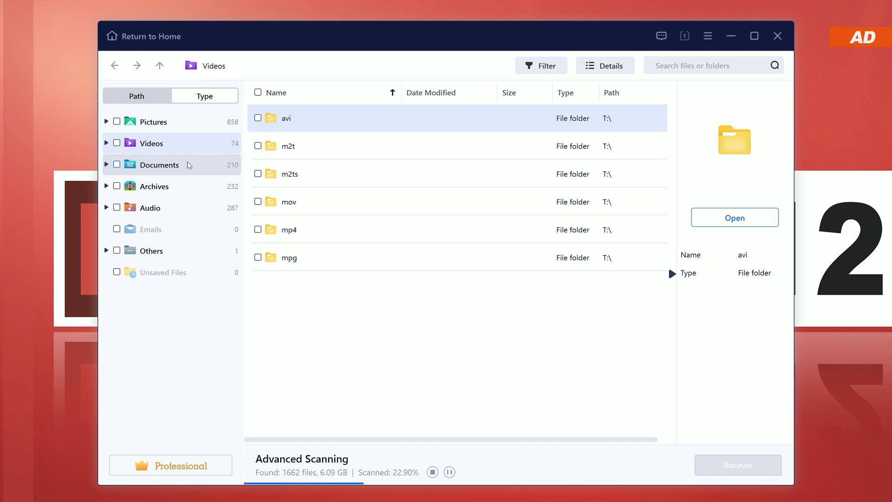
left_click(189, 165)
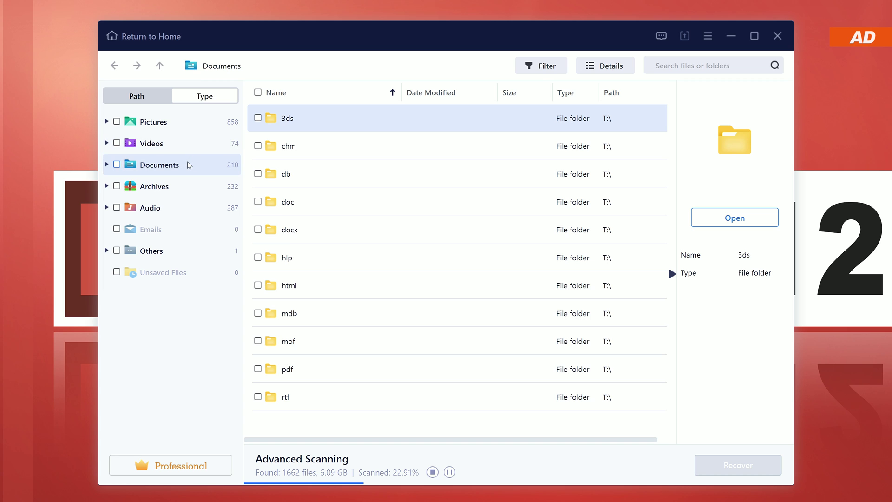
double_click(325, 236)
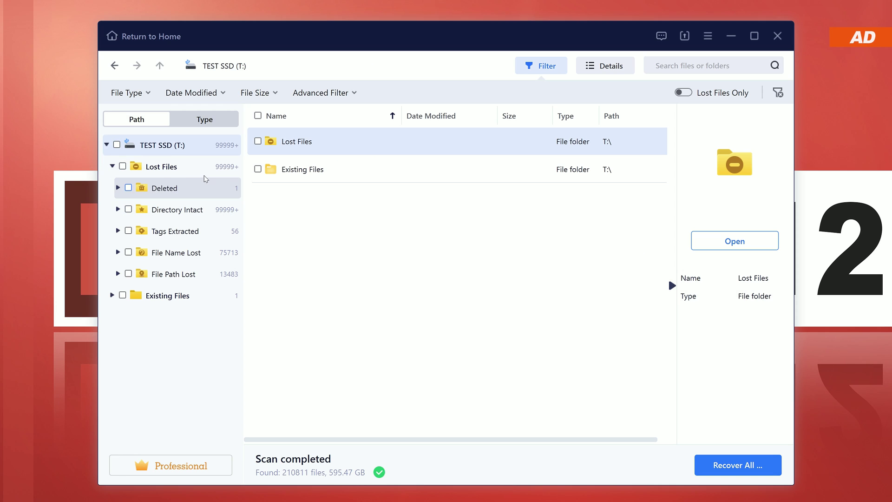
- Browse Lost Files' File Name Lost and File Path Lost results and the archive type, closing the empty *.iso custom filter
left_click(194, 172)
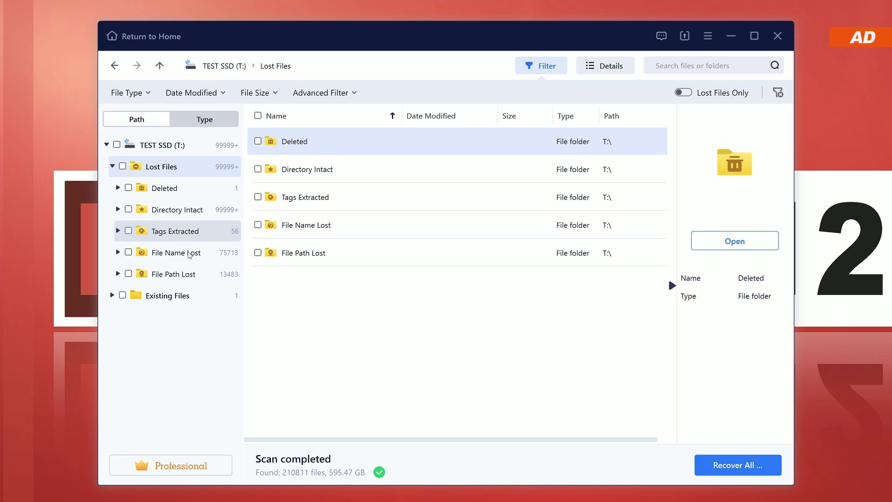
left_click(188, 254)
left_click(187, 276)
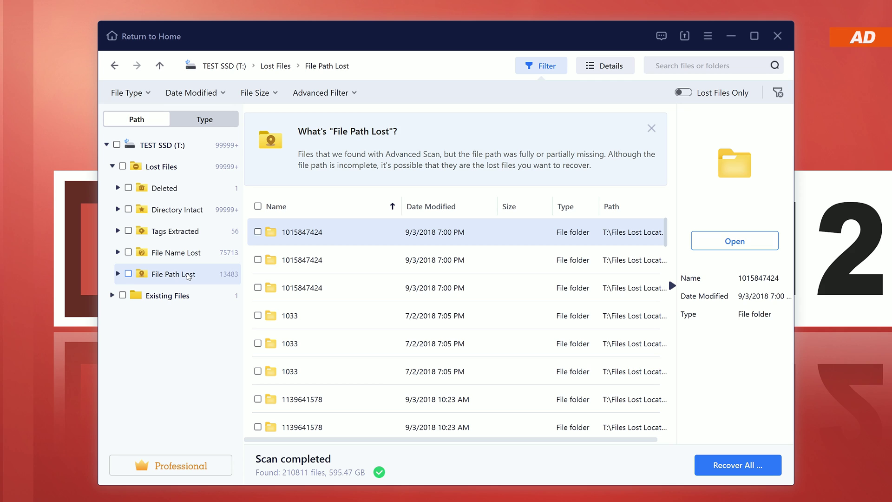
key("Up")
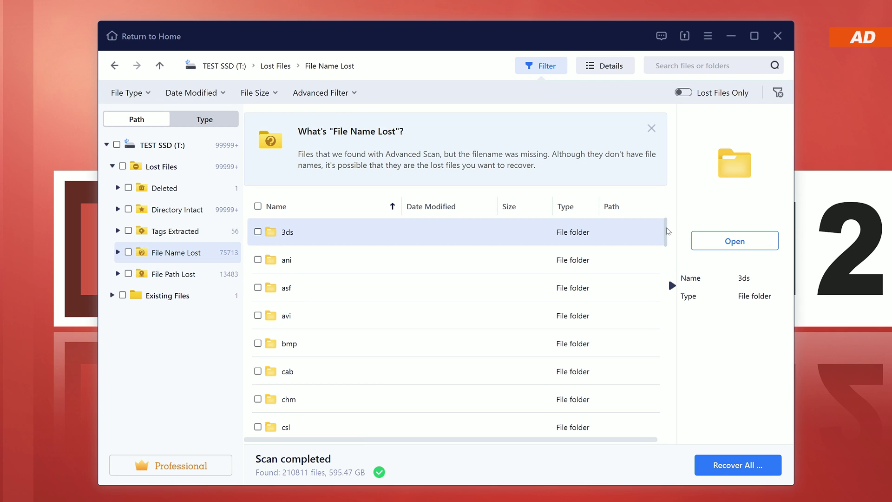
mouse_move(666, 230)
left_mouse_down()
mouse_move(665, 438)
mouse_move(665, 230)
left_mouse_up()
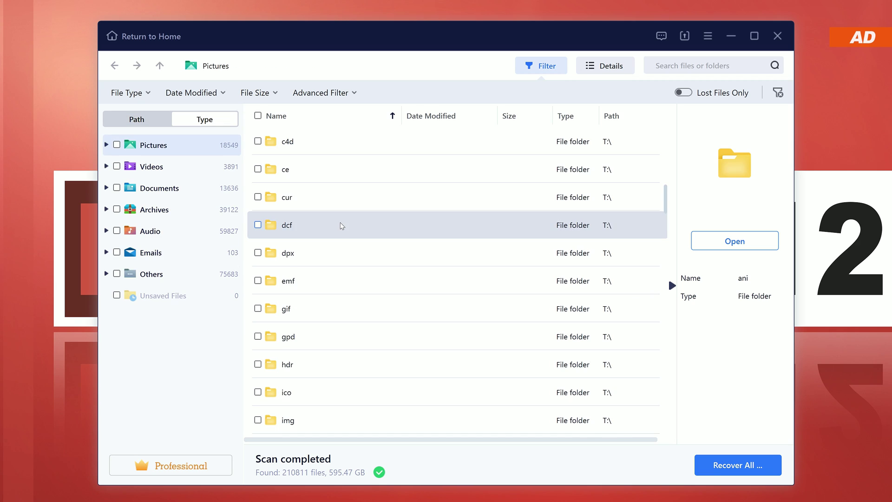
scroll(341, 225, "down", 2)
scroll(341, 225, "up", 2)
left_click(174, 212)
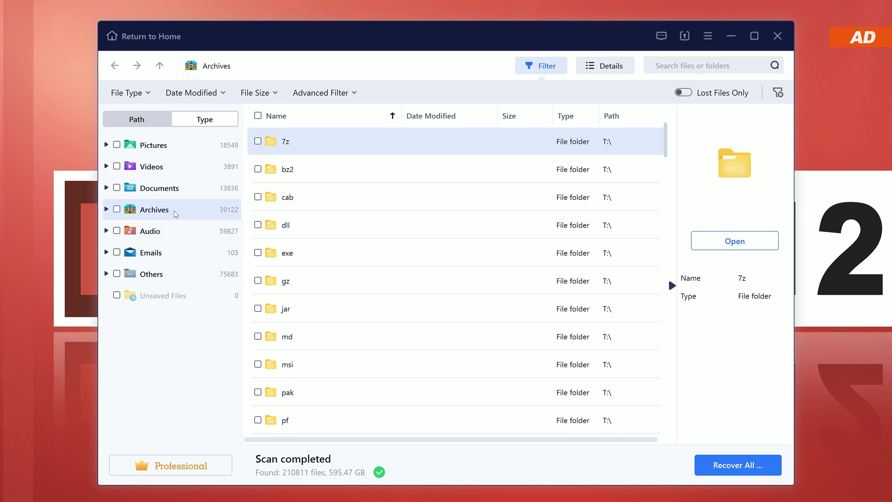
scroll(474, 205, "down", 1)
scroll(475, 205, "down", 2)
scroll(477, 222, "down", 2)
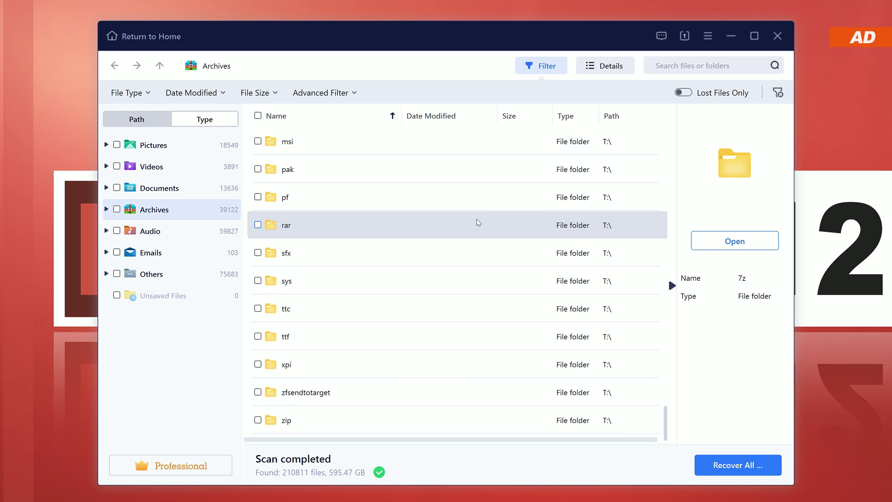
scroll(477, 222, "up", 2)
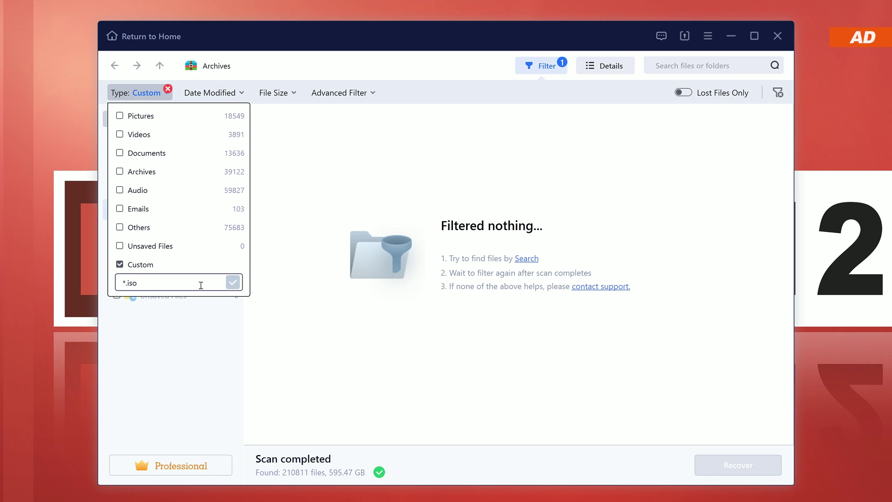
left_click(300, 232)
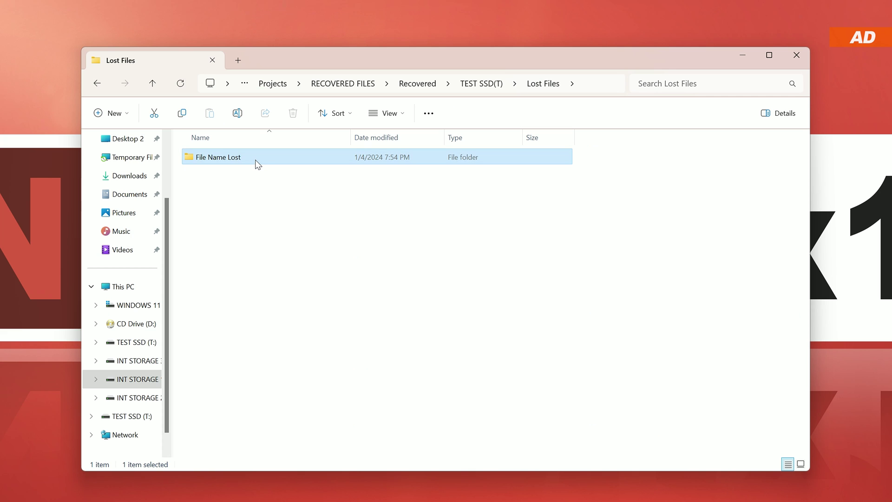
- View the recovered jpg under File Name Lost, then show Properties of the five folders: 9 files, 2.09 GB
double_click(257, 165)
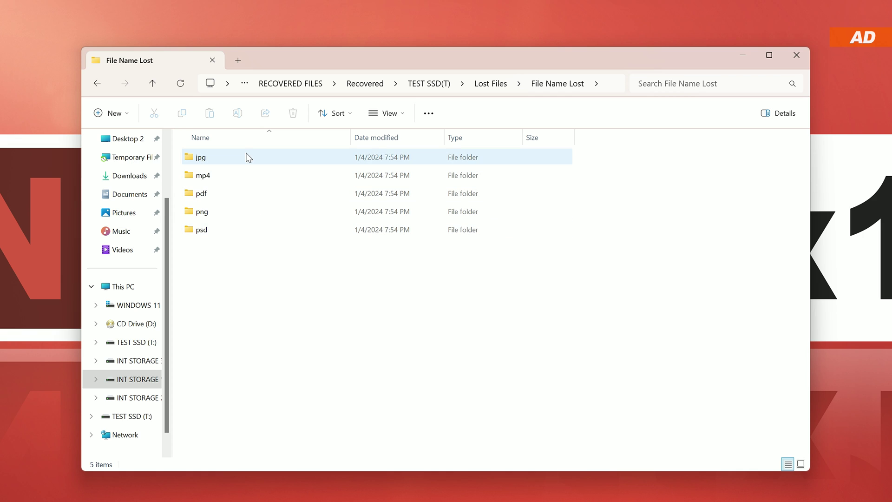
left_click(246, 157)
double_click(247, 158)
double_click(213, 180)
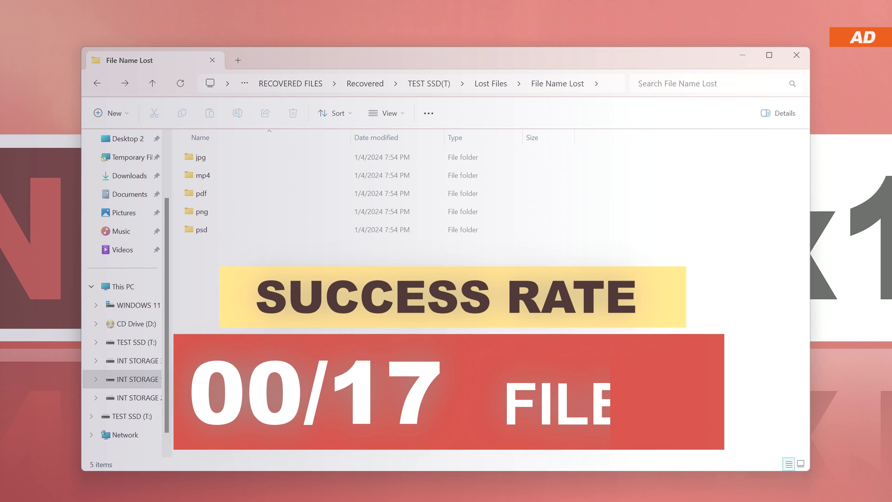
right_click(250, 230)
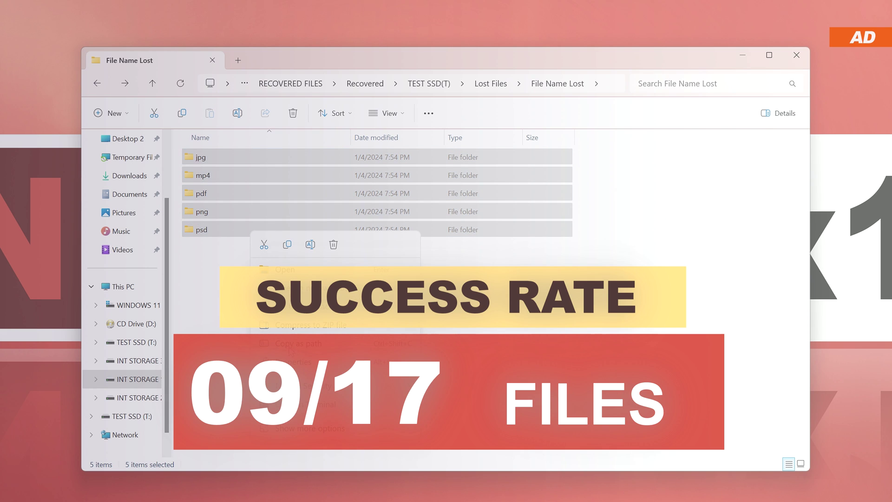
left_click(293, 396)
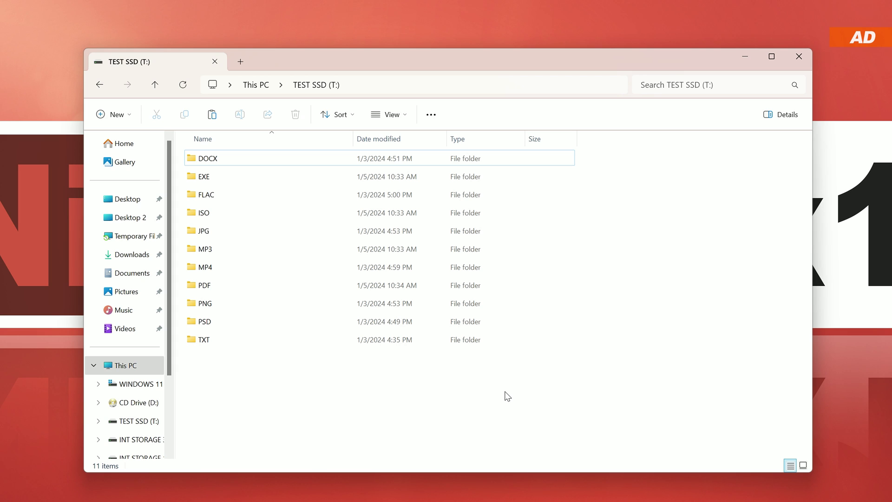
- With the eleven test folders restored, delete the TEST SSD (T:) volume in Disk Management, confirming with Yes
left_click_drag(391, 378, 240, 155)
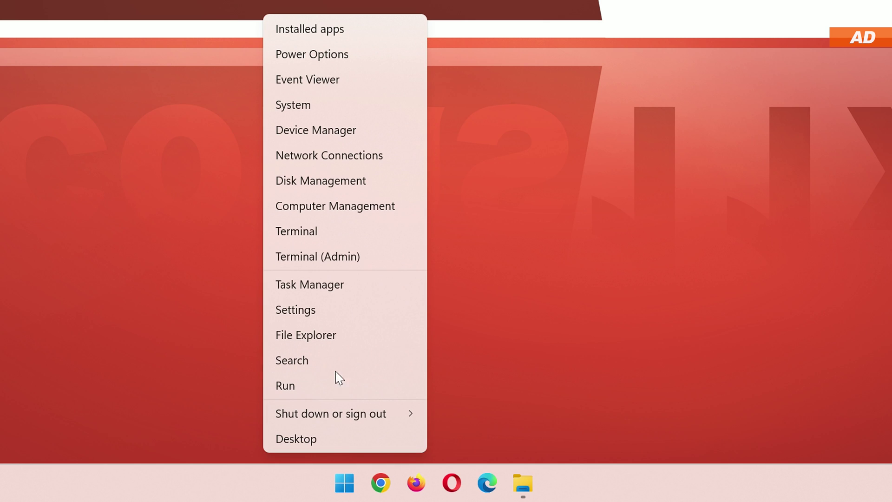
left_click(384, 183)
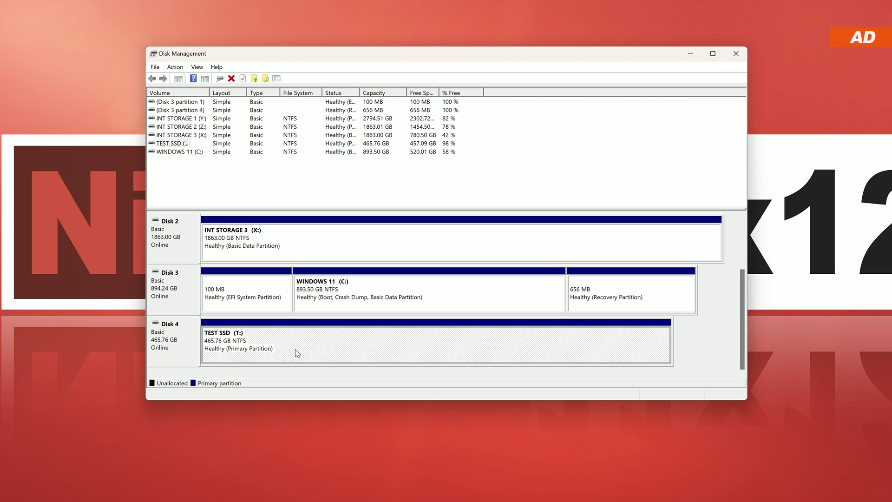
right_click(294, 349)
left_click(361, 452)
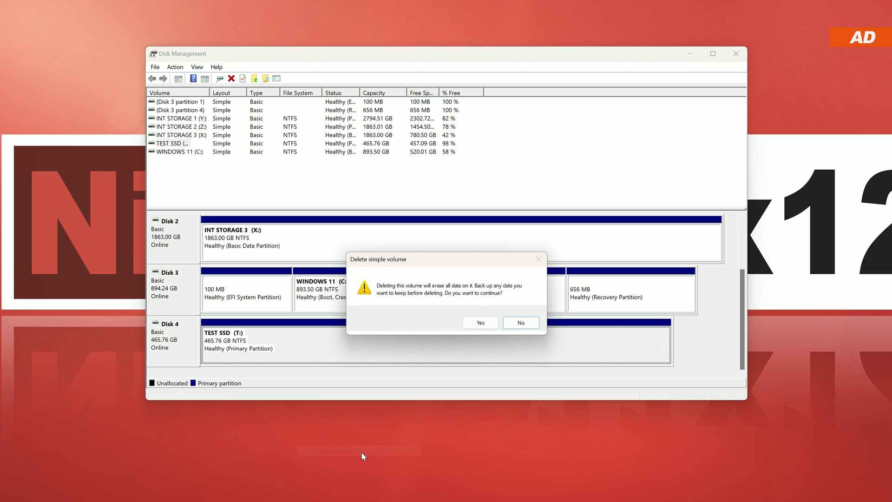
left_click(481, 324)
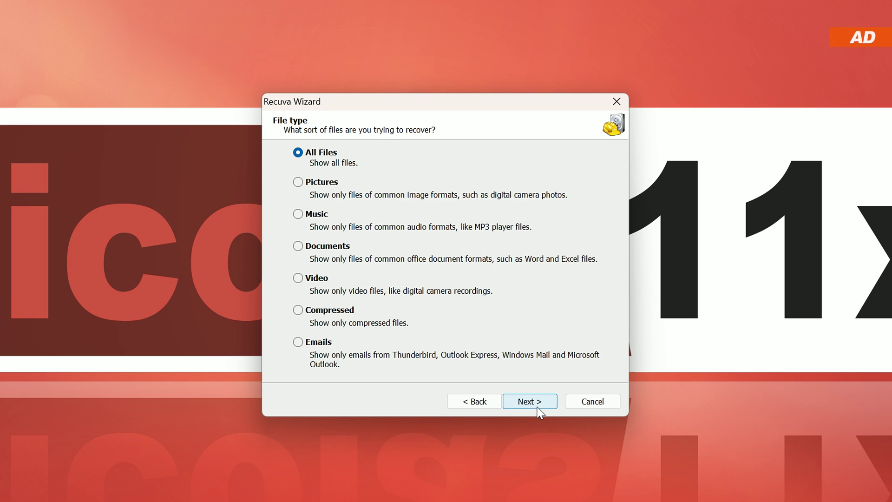
- Advance the Recuva wizard to search in a specific location and browse the available drives
left_click(534, 401)
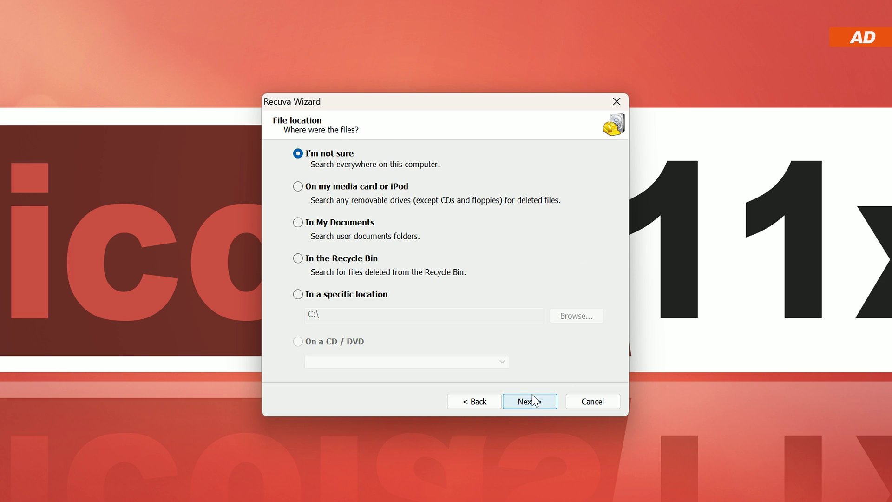
left_click(364, 296)
left_click(571, 315)
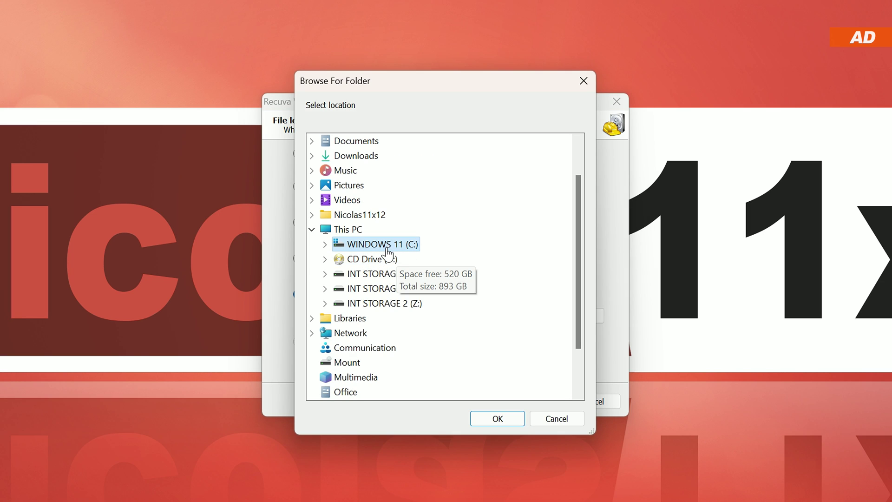
scroll(388, 255, "up", 1)
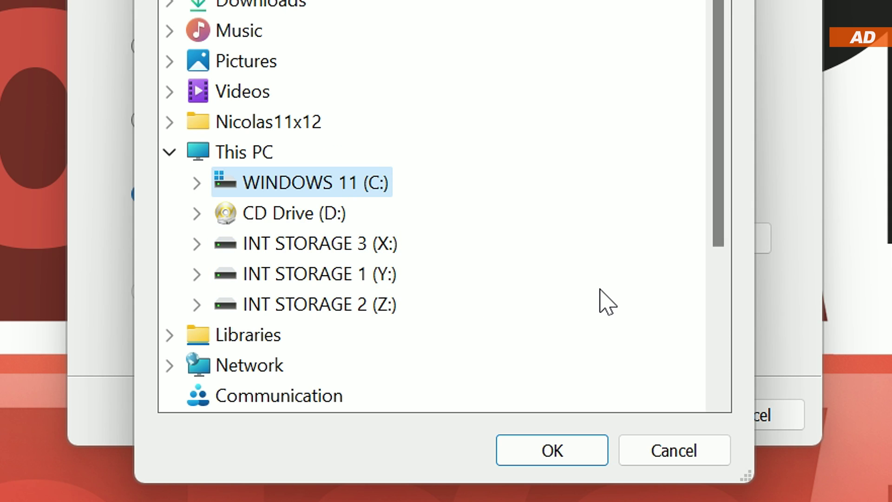
mouse_move(319, 304)
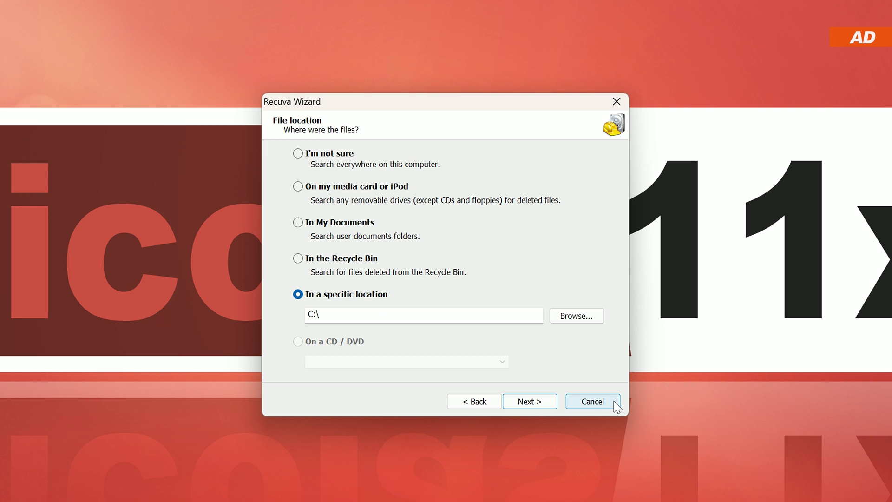
- From the main window, scan the first two unlabeled Local Disk volumes in turn
left_click(612, 403)
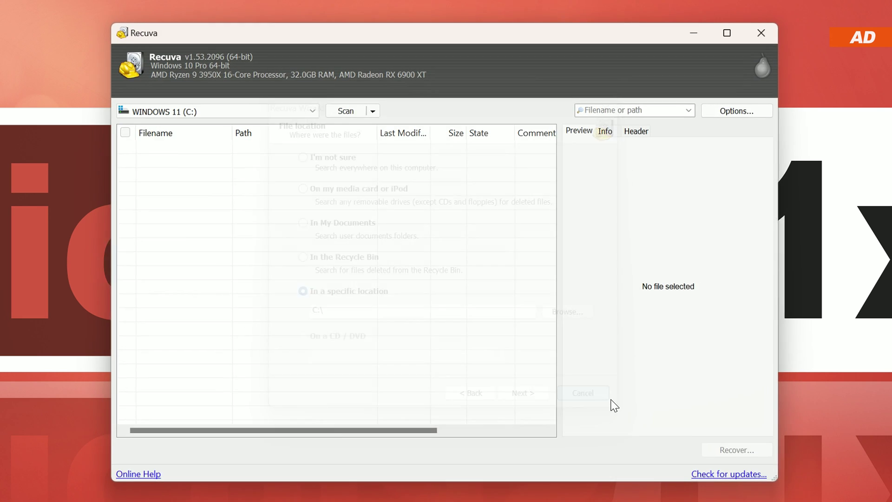
left_click(301, 109)
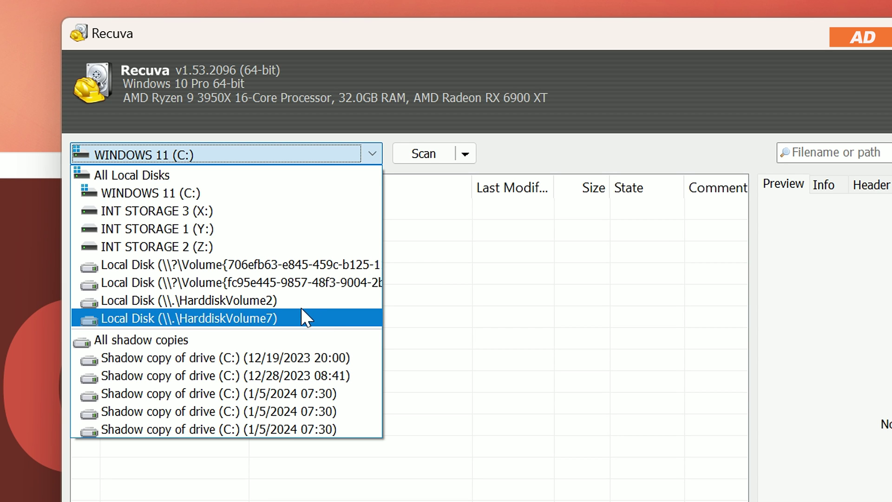
left_click(284, 271)
left_click(345, 108)
left_click(281, 109)
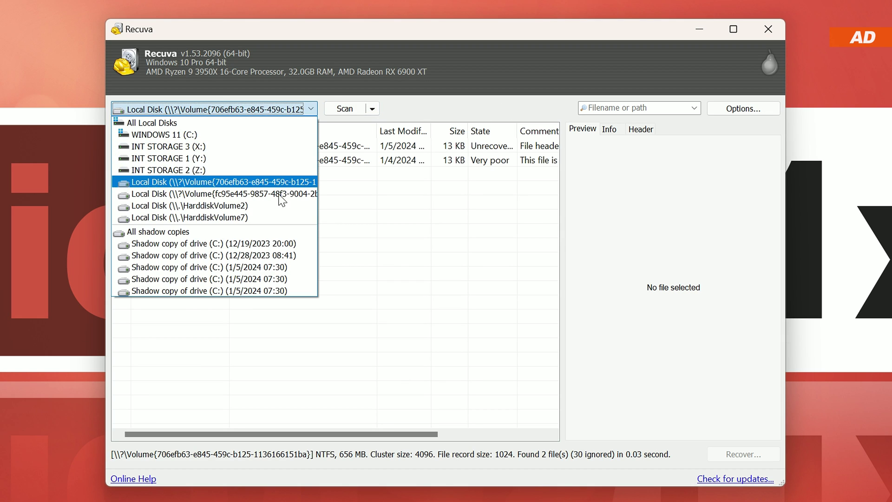
left_click(281, 195)
left_click(345, 109)
scroll(554, 232, "down", 20)
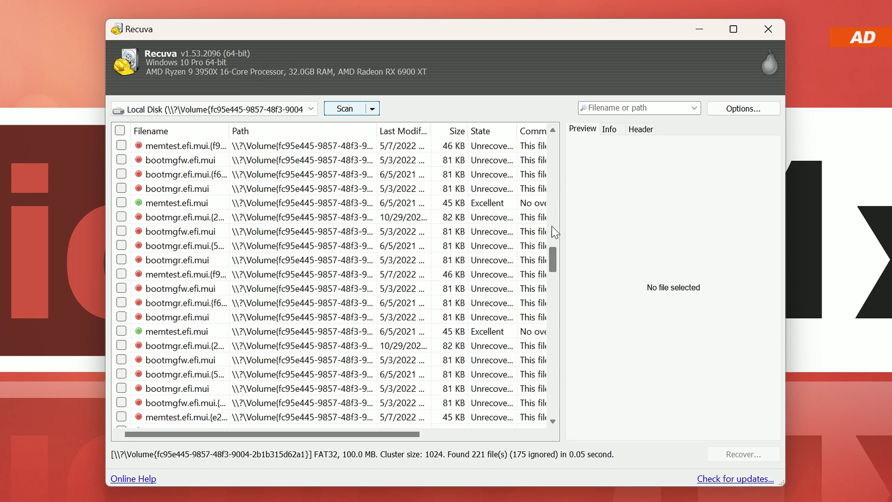
- Attempt scans of HarddiskVolume2 and HarddiskVolume7, dismissing each undetermined-file-system warning
left_click(281, 109)
left_click(238, 201)
left_click(343, 109)
left_click(535, 293)
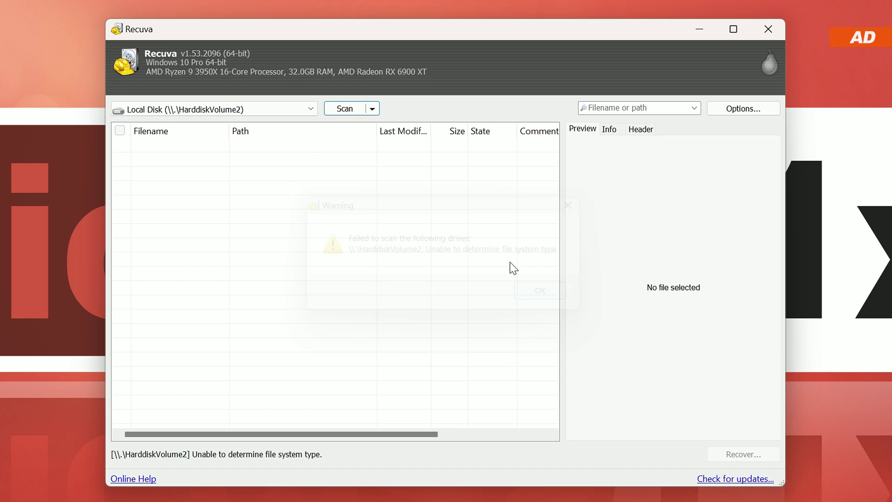
left_click(281, 109)
left_click(237, 217)
left_click(345, 108)
left_click(540, 290)
left_click(220, 110)
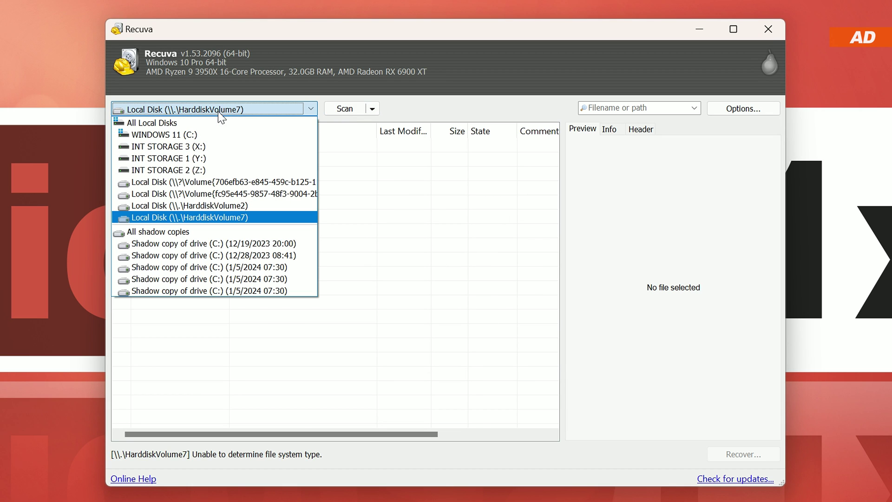
- Search Lost Partition -1 for data in EaseUS and dismiss the lost partitions found notice
left_click(299, 111)
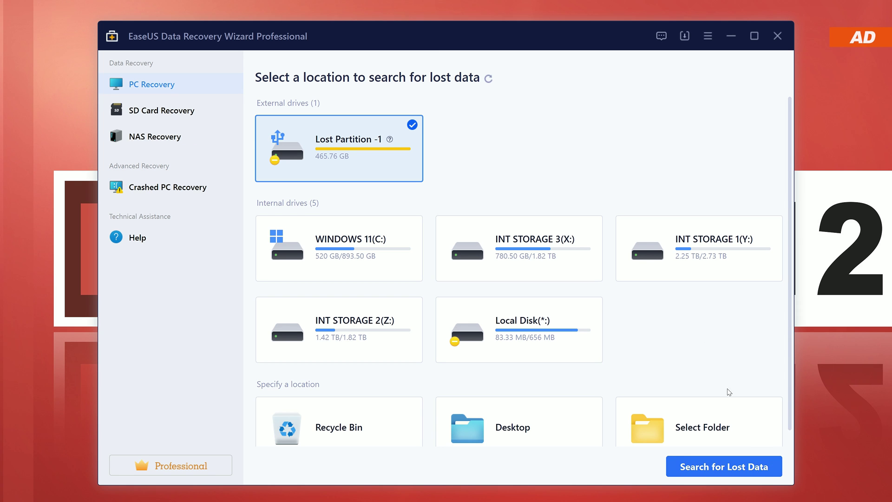
left_click(722, 472)
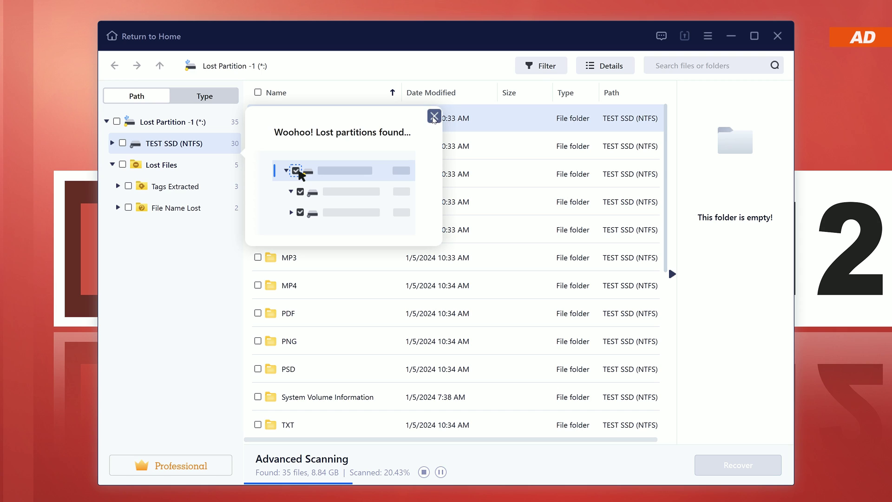
left_click(434, 116)
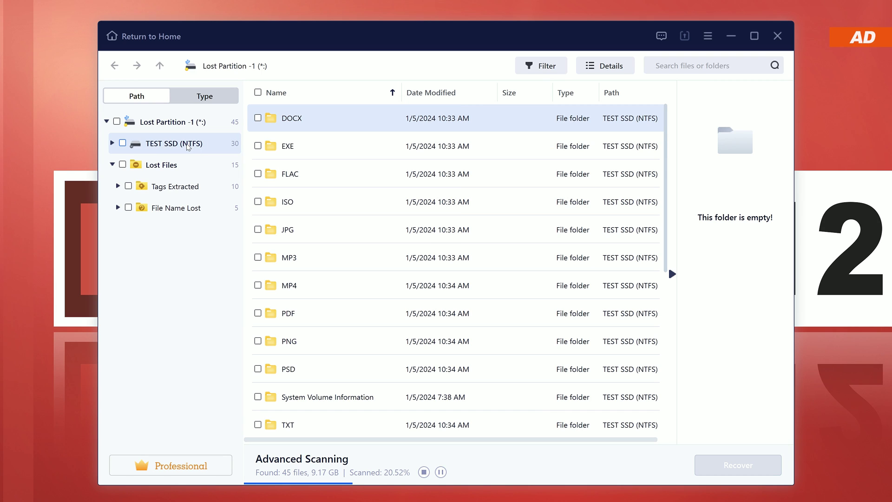
- Mark all TEST SSD items except System Volume Information and start recovering the 17 files
double_click(187, 147)
left_click(122, 142)
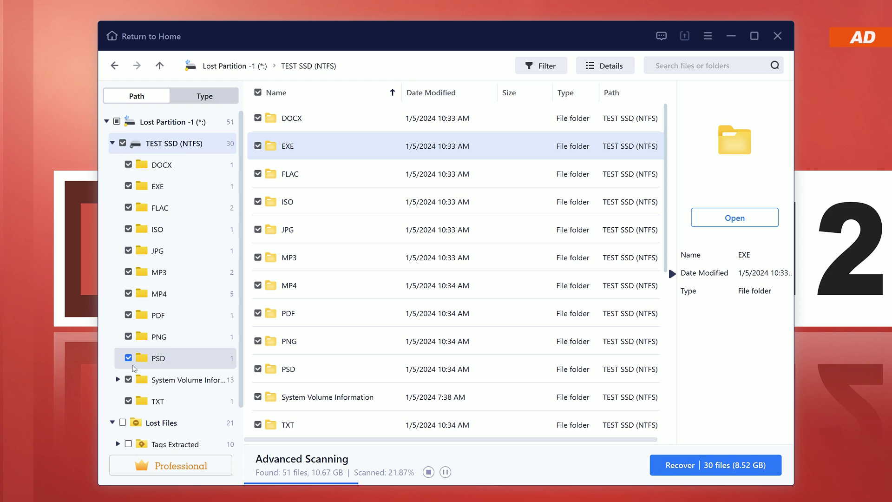
left_click(129, 380)
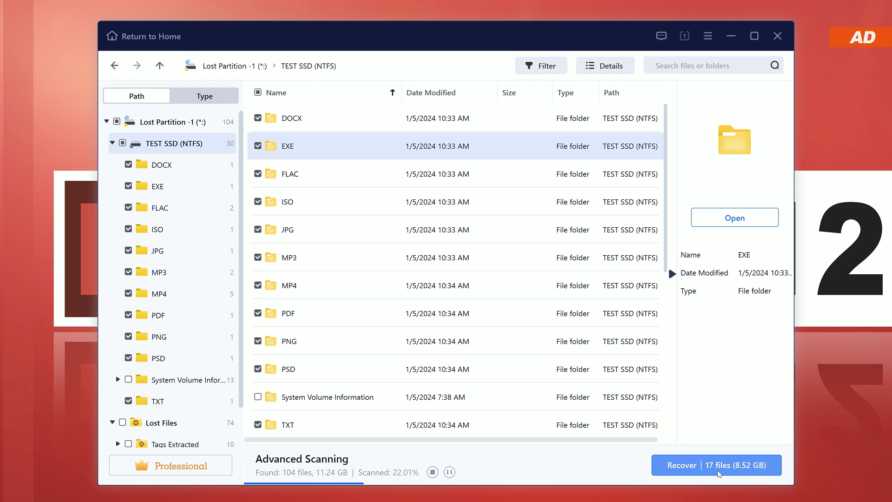
left_click(718, 473)
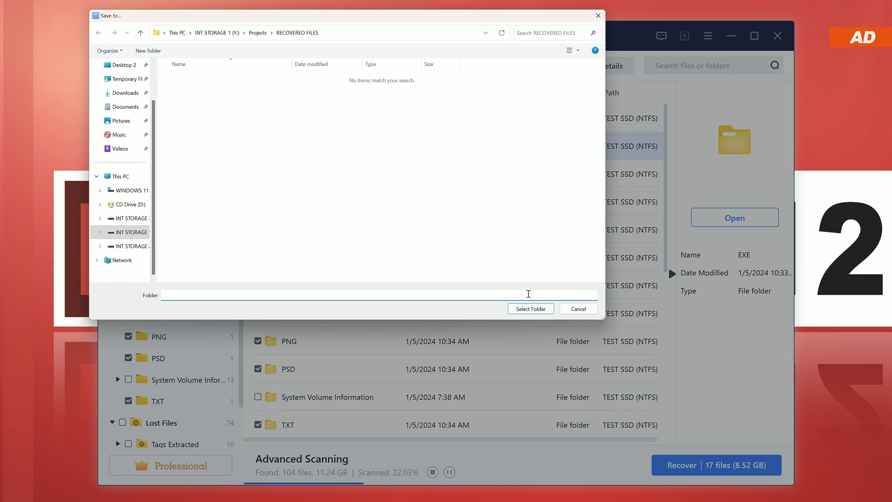
- Save the recovered files, then view Properties of all recovered TEST SSD folders in File Explorer
left_click(535, 313)
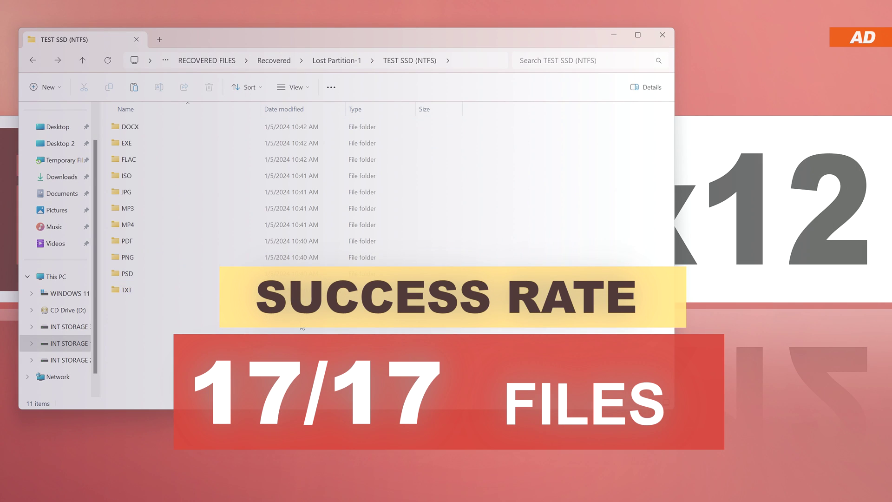
left_click_drag(655, 390, 251, 154)
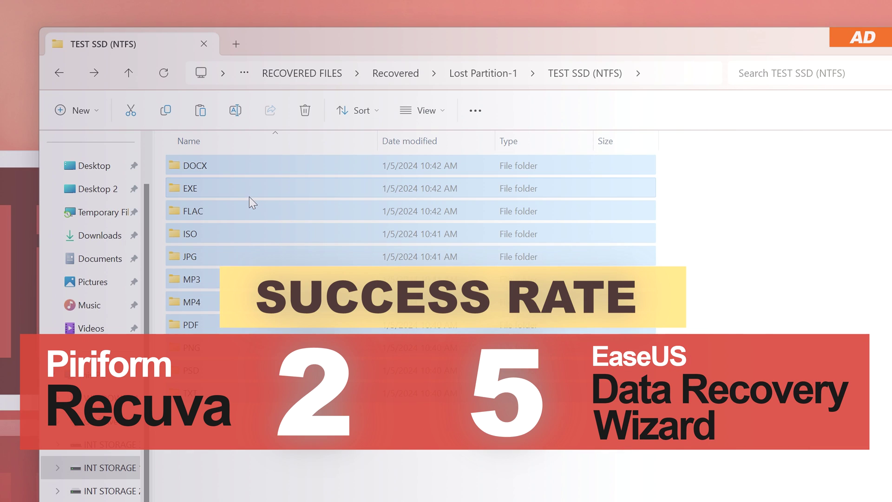
right_click(249, 197)
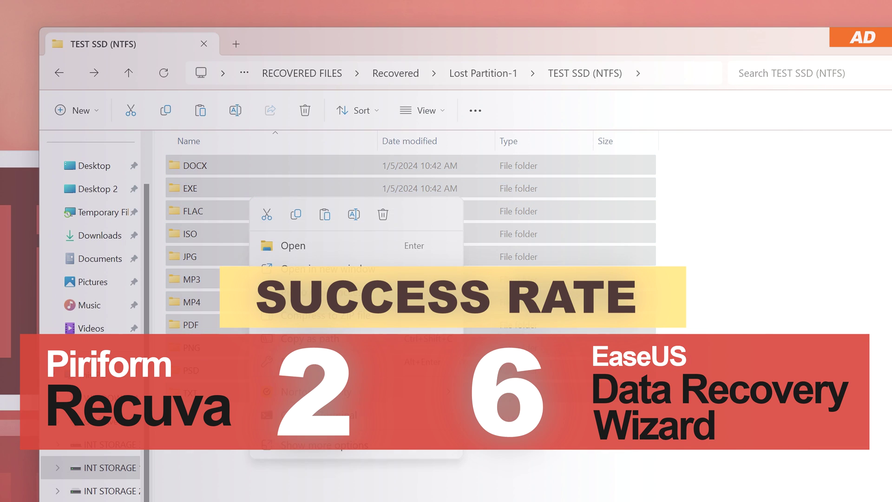
key("alt+Return")
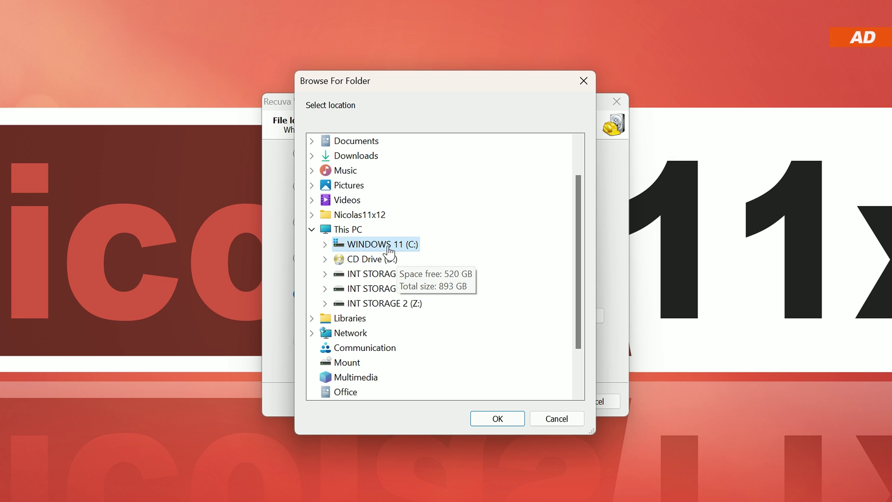
scroll(388, 253, "up", 1)
scroll(400, 307, "up", 1)
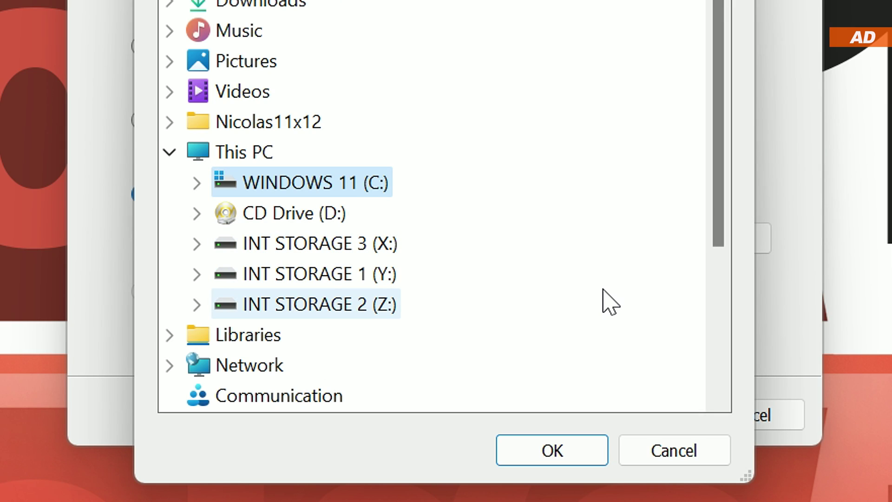
right_click(248, 395)
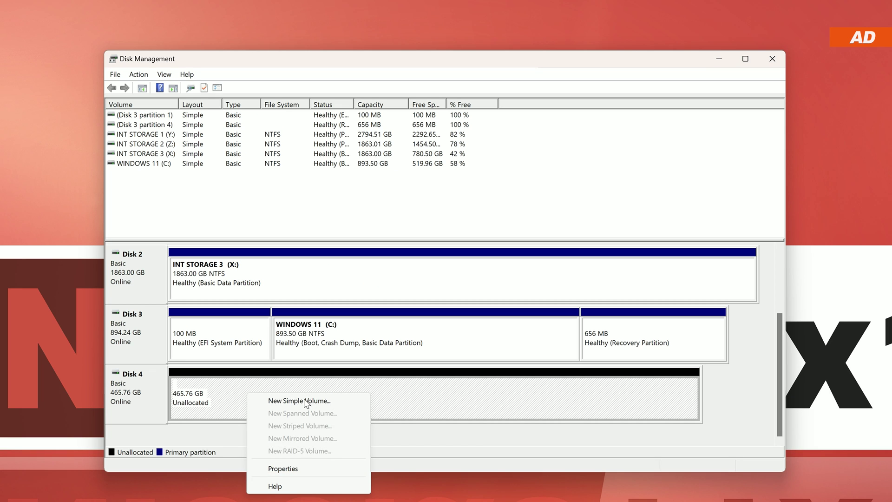
- Start a New Simple Volume on Disk 4 keeping the maximum size and drive letter F
left_click(314, 403)
left_click(337, 322)
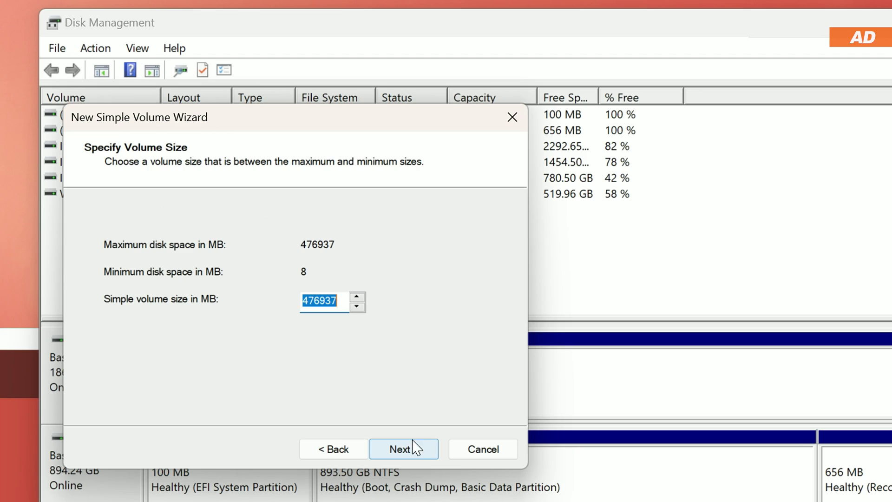
left_click(337, 322)
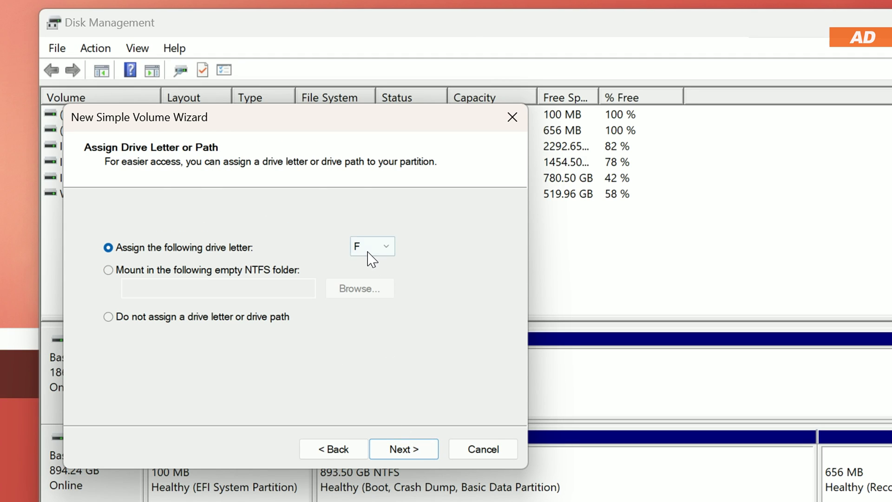
left_click(426, 447)
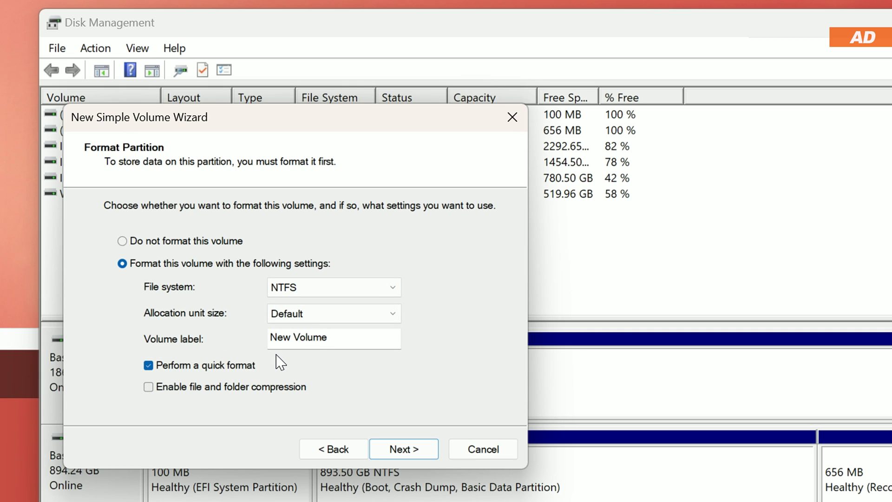
- Choose Do not format this volume and finish, creating the RAW F: partition
left_click(148, 365)
left_click(148, 364)
left_click(182, 244)
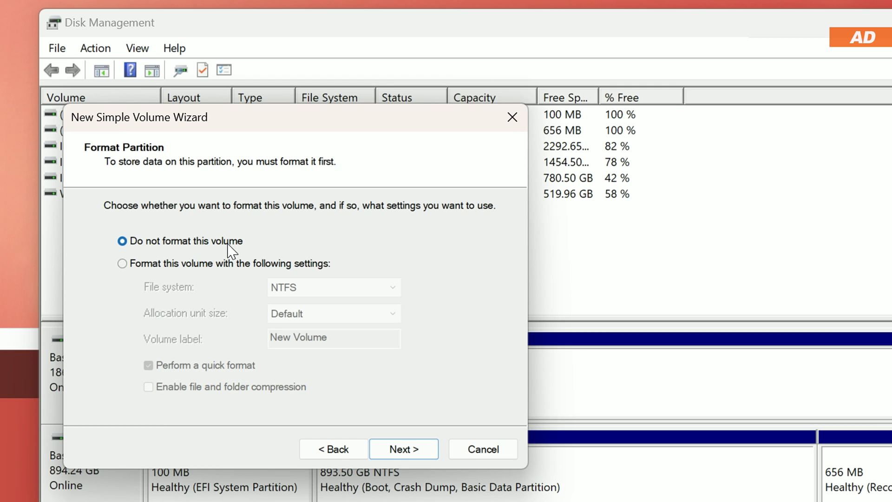
left_click(413, 450)
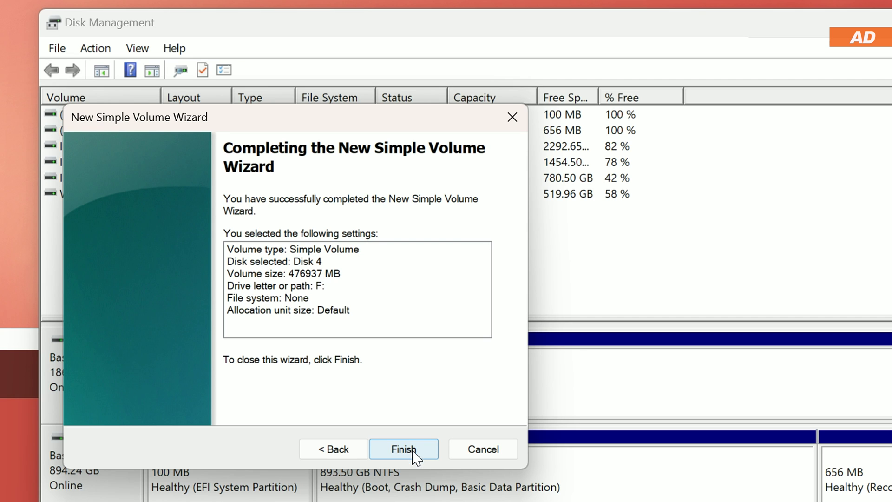
left_click(414, 453)
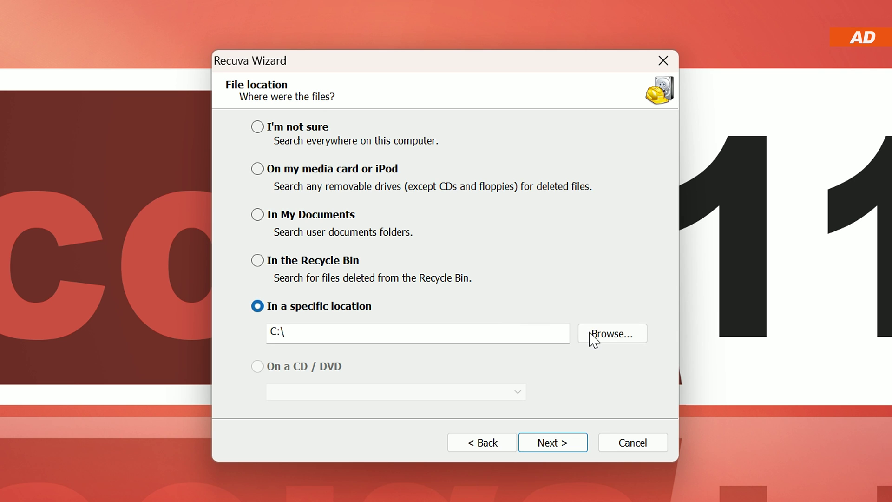
- Select Local Disk (F:) as Recuva's scan location, decline formatting it and dismiss the inaccessible error
left_click(593, 339)
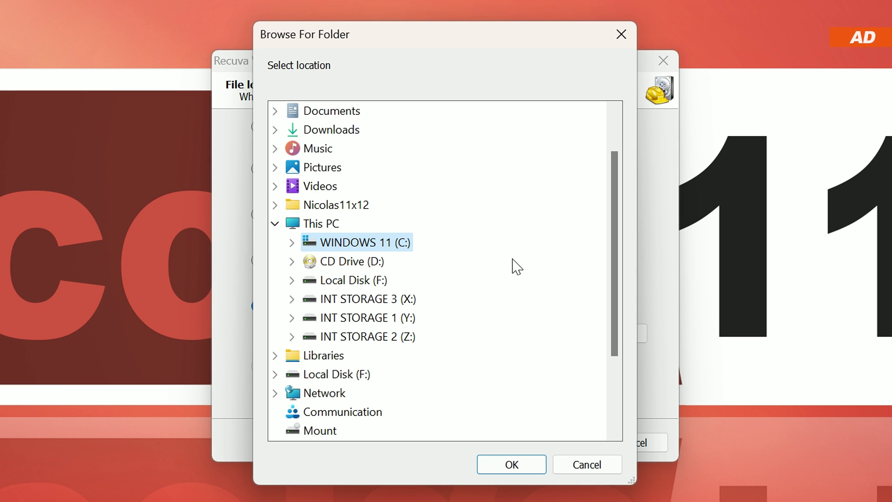
left_click(341, 288)
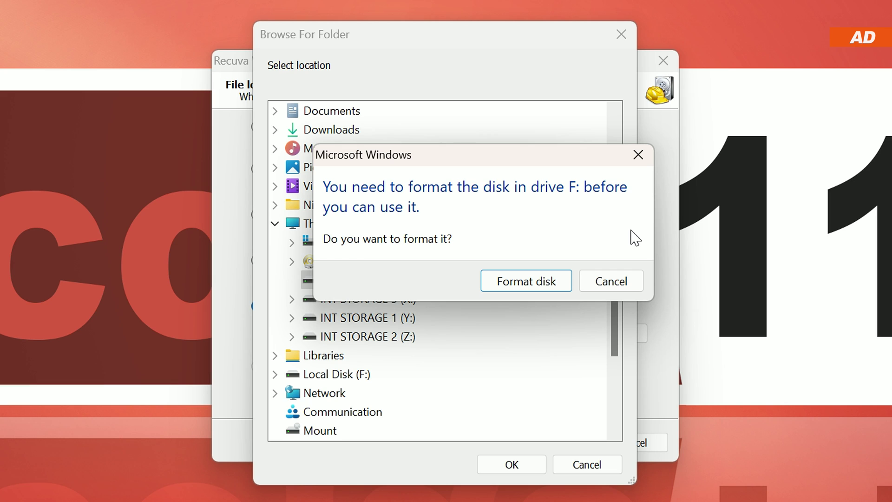
left_click(610, 279)
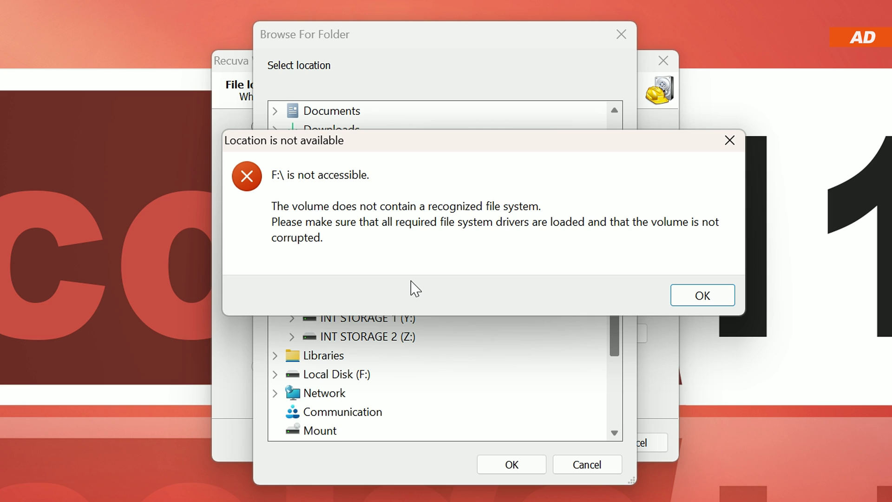
left_click(679, 294)
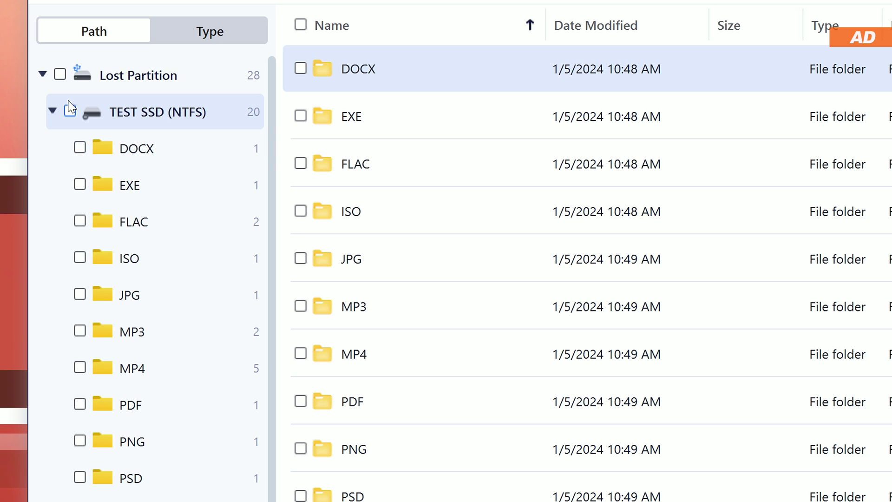
- Tick the TEST SSD (NTFS) node and untick System Volume Information, leaving 17 files marked
left_click(123, 142)
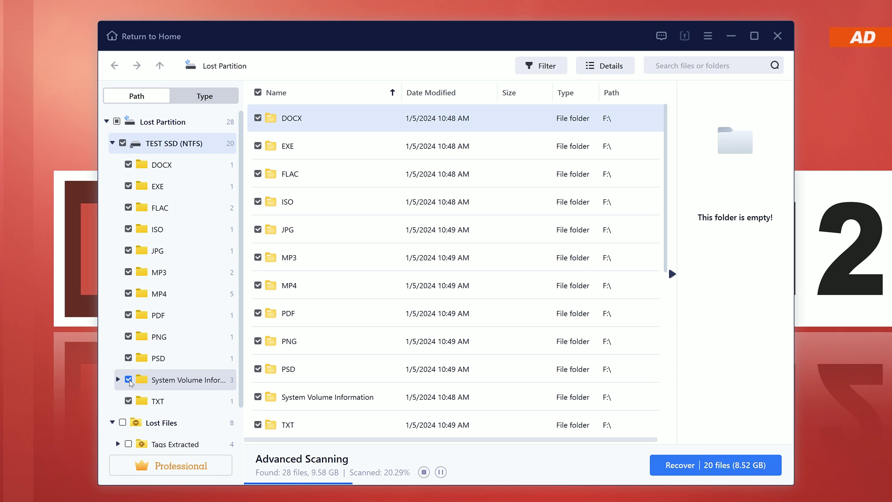
left_click(128, 380)
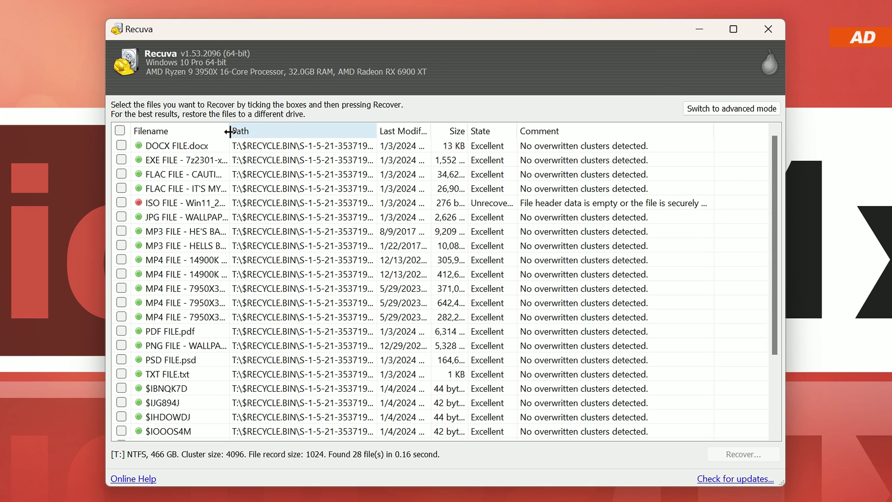
left_click_drag(229, 132, 381, 130)
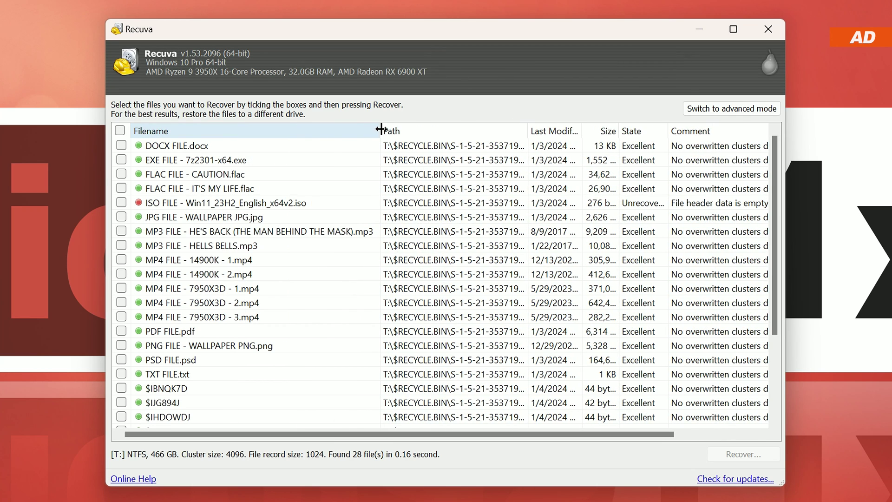
- Select the first results and scan the two unlabelled Local Disk volumes again
mouse_move(327, 145)
left_mouse_down()
mouse_move(170, 205)
mouse_move(183, 273)
left_mouse_up()
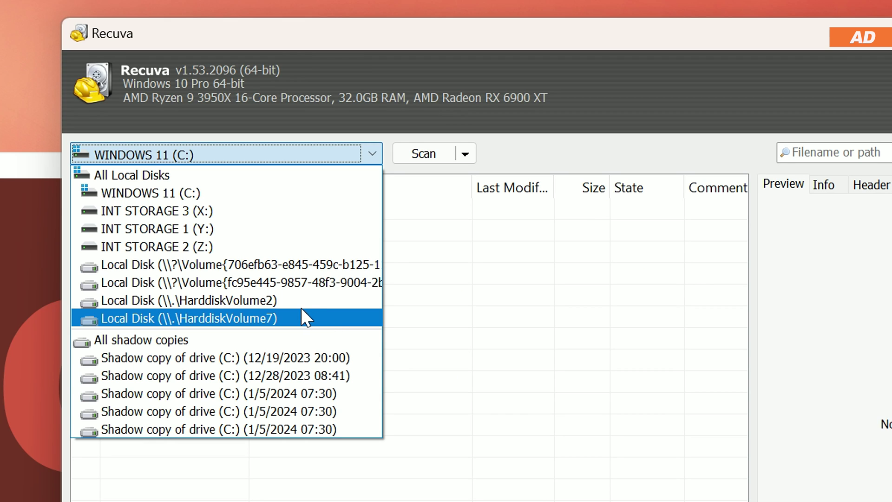
left_click(283, 265)
left_click(352, 109)
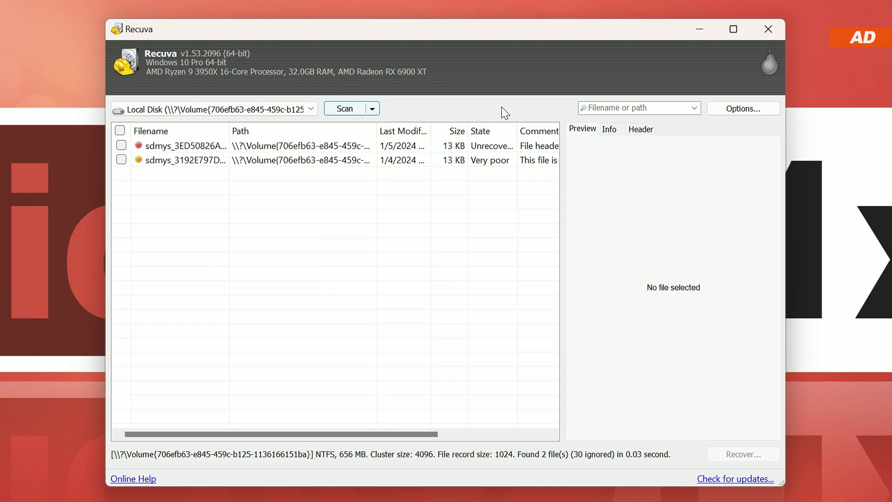
left_click(254, 111)
left_click(299, 179)
scroll(546, 153, "down", 5)
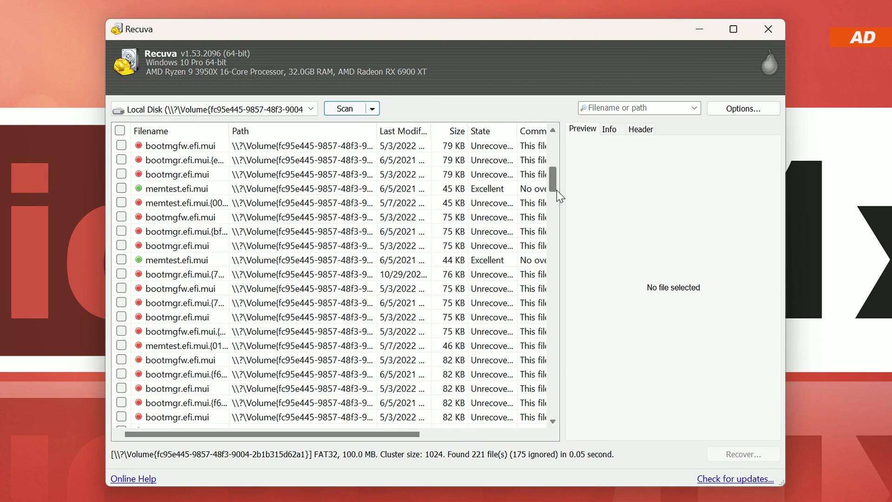
scroll(545, 152, "up", 5)
- Attempt a scan of HarddiskVolume2 and mark the Deleted folder with its contents
left_click(254, 109)
left_click(209, 192)
left_click(350, 110)
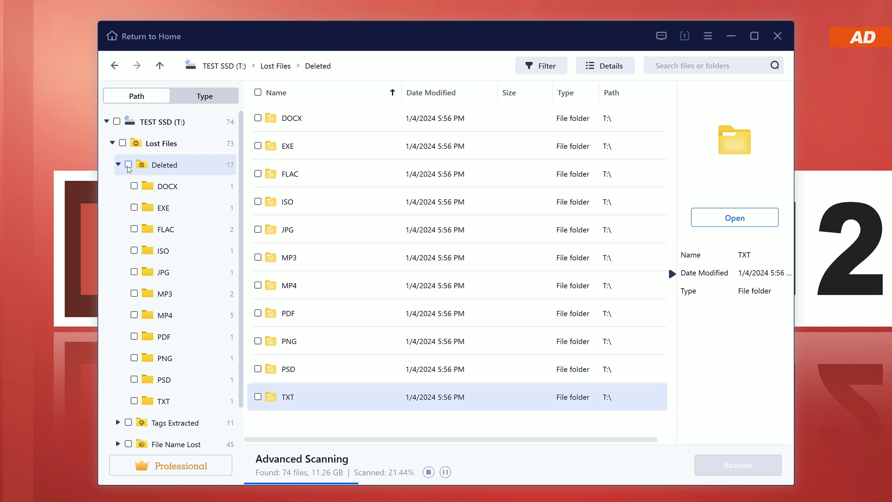
left_click(128, 165)
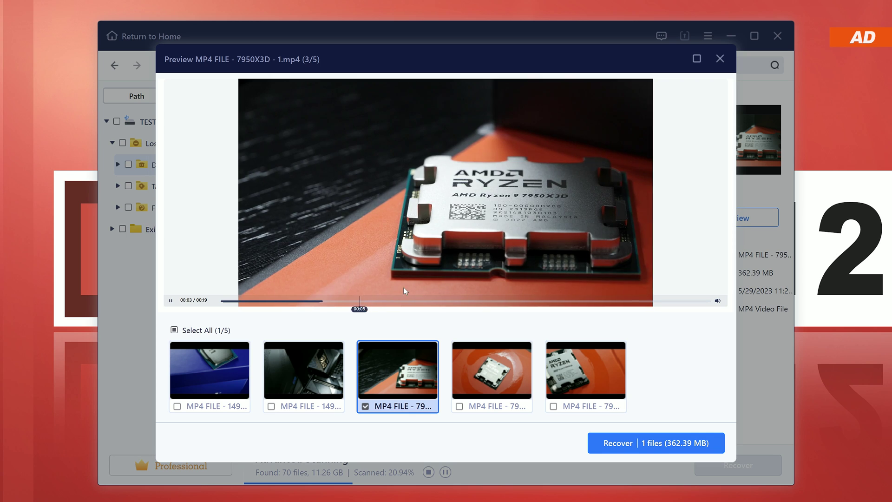
scroll(481, 217, "down", 3)
scroll(481, 216, "down", 5)
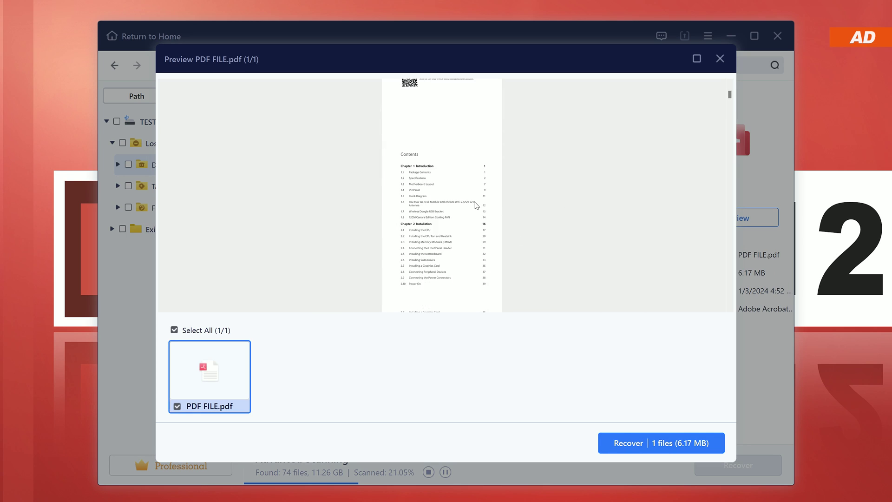
scroll(477, 209, "down", 5)
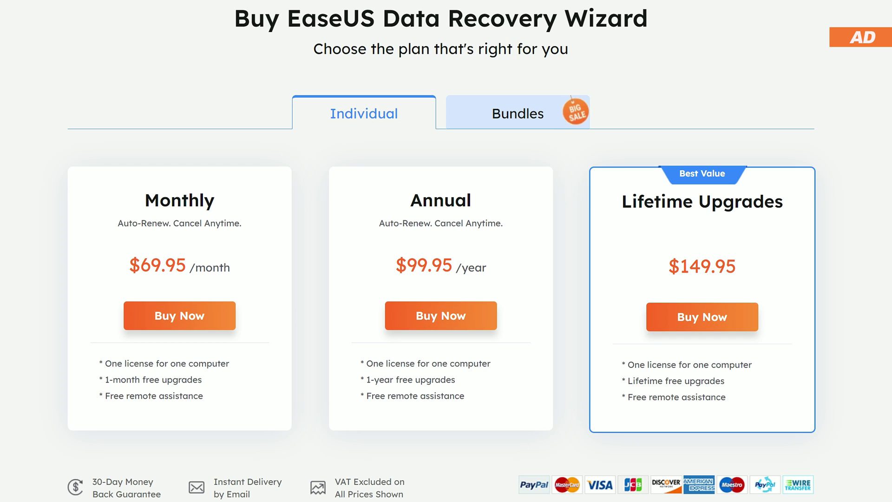